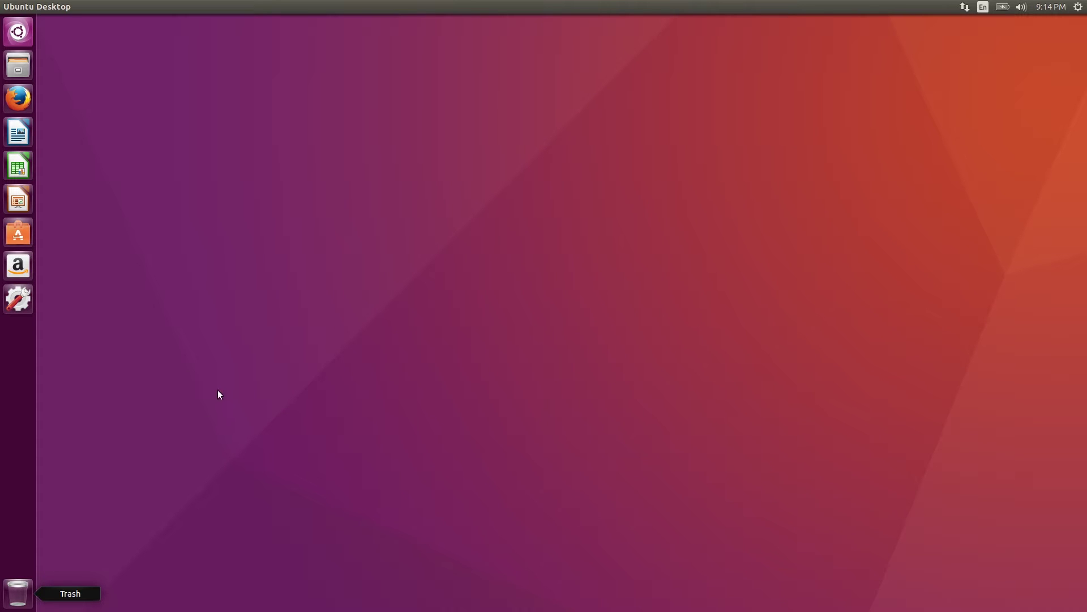
In a new terminal, add the ppa:openshot.developers/ppa repository, entering the account password
key("ctrl+alt+t")
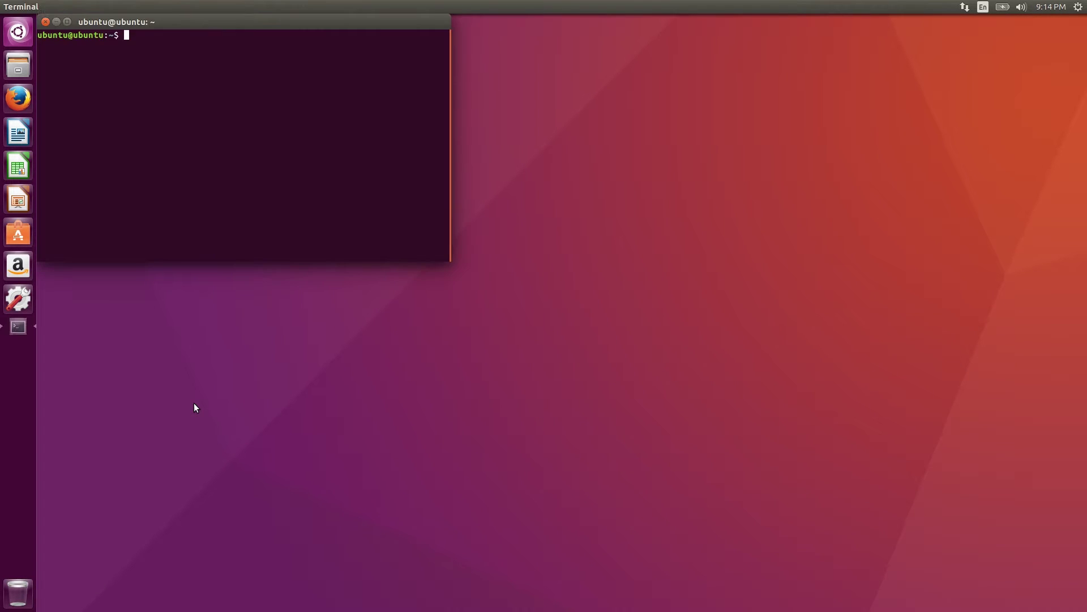
type("sudo add-apt-repository ppa:openshot.developers/ppa")
key("Return")
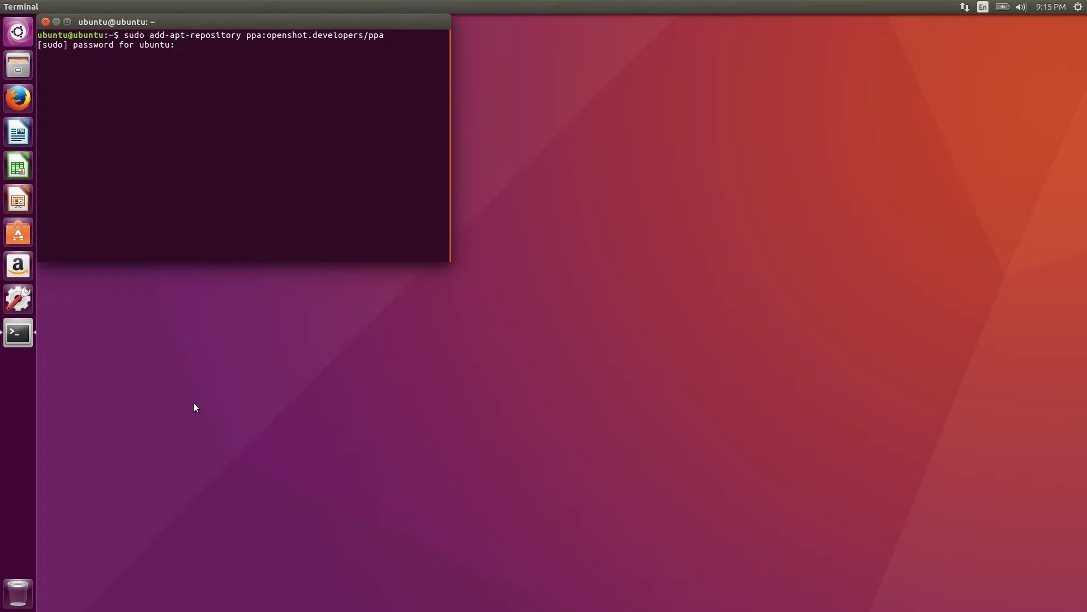
key("Return")
key("Return")
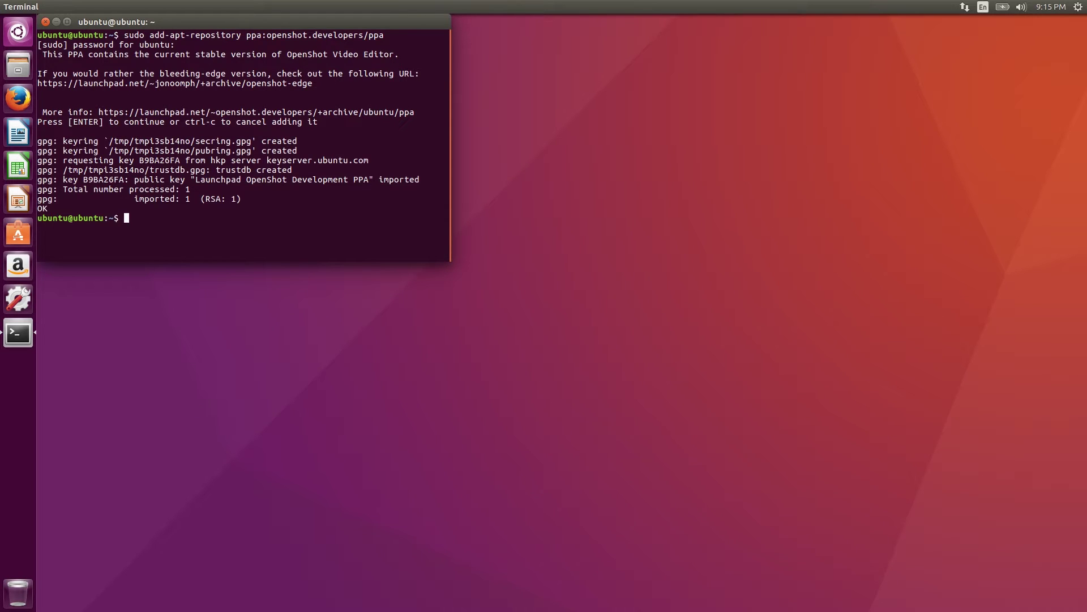
Refresh the package lists with sudo apt update, running it a second time
type("sudo apt update")
key("Return")
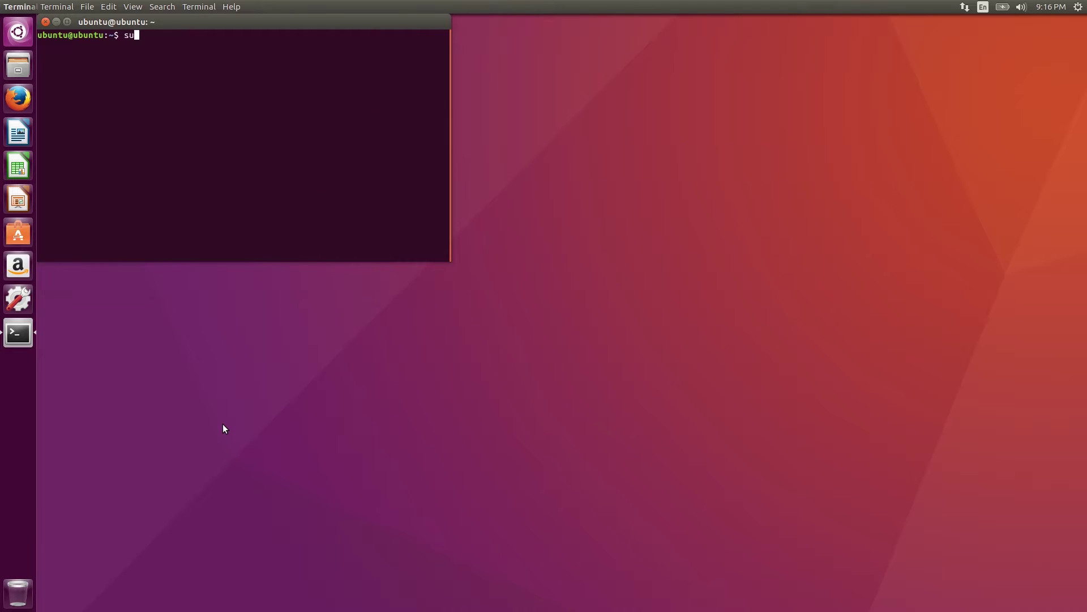
type("udo apt update")
key("Return")
key("Return")
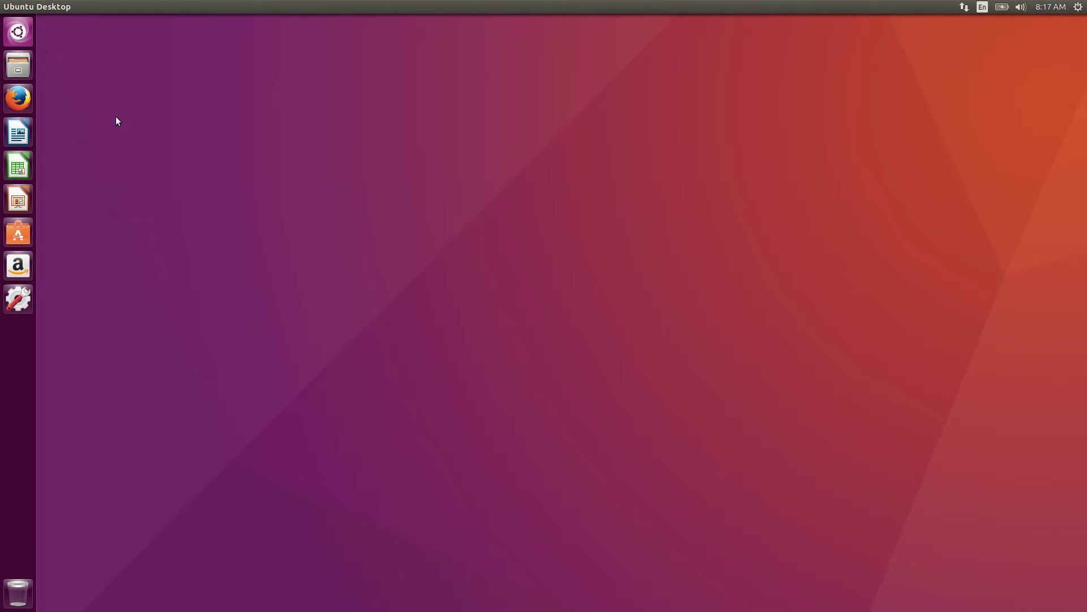
Launch OpenShot Video Editor from the Unity Dash
left_click(17, 30)
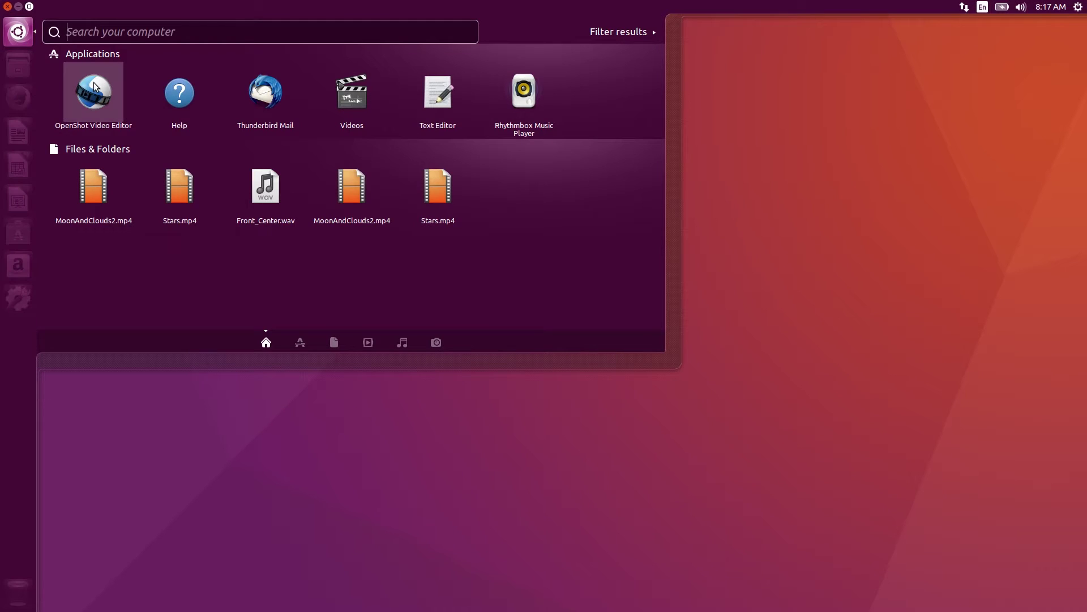
left_click(94, 86)
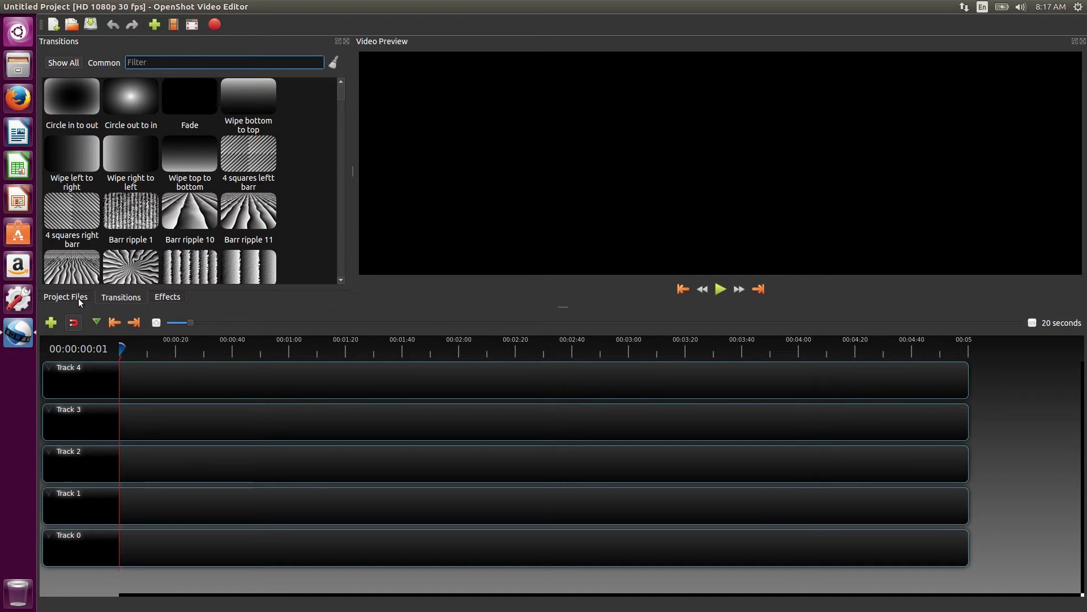
Browse the Common transitions and the Video effects, then return to the empty Project Files list
left_click(79, 298)
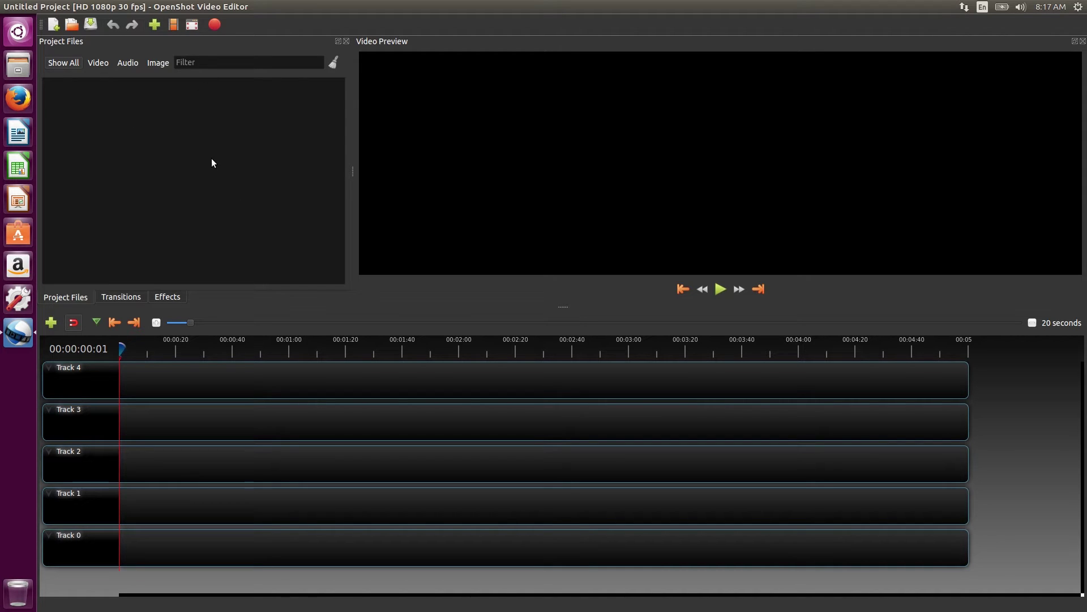
left_click(116, 298)
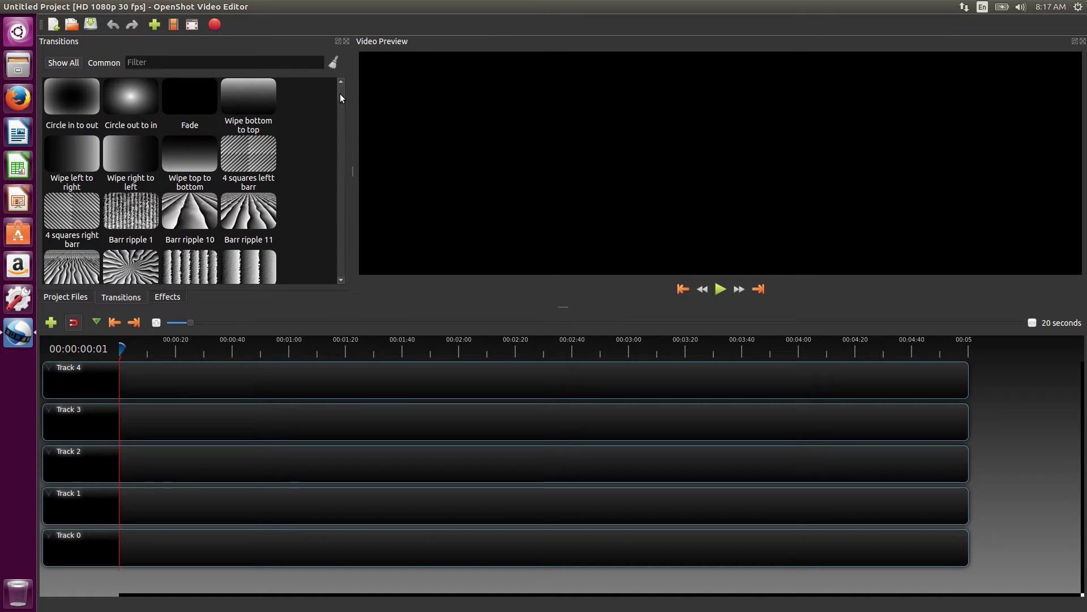
mouse_move(339, 93)
left_mouse_down()
mouse_move(334, 271)
mouse_move(331, 88)
left_mouse_up()
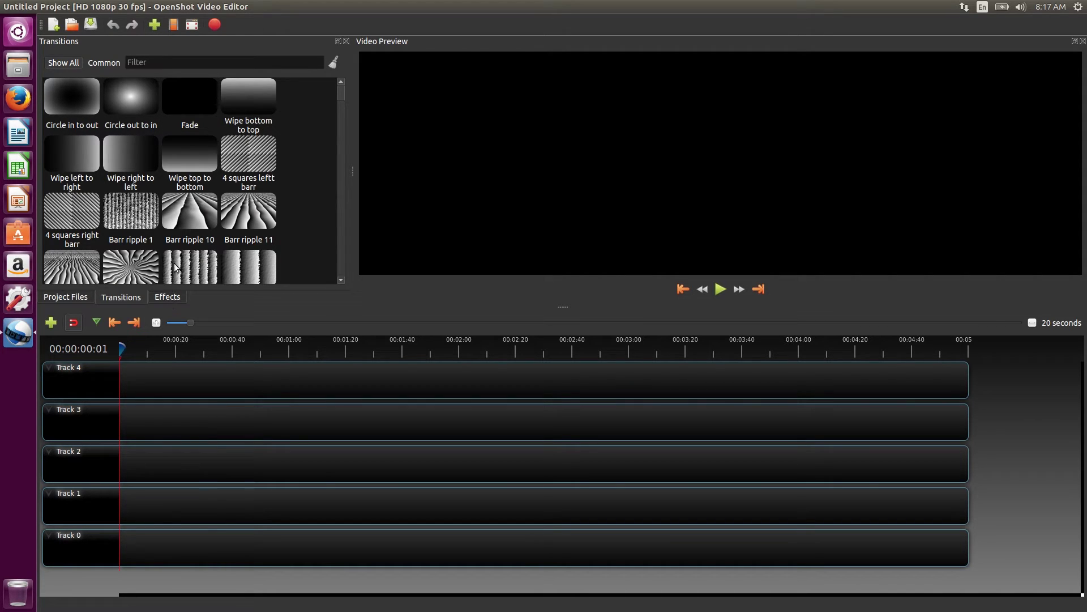
left_click(101, 63)
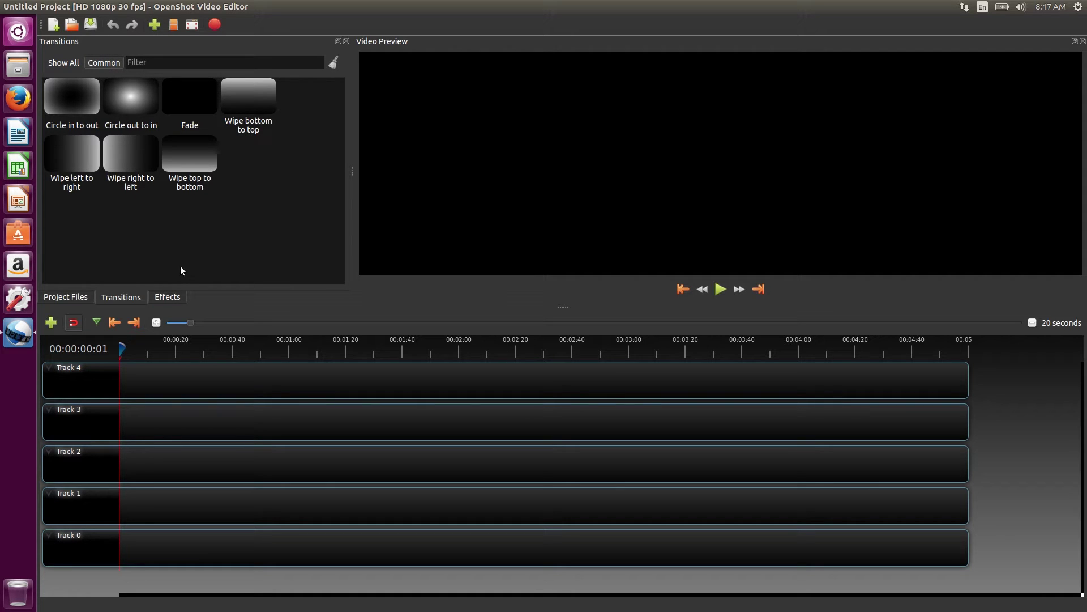
left_click(167, 301)
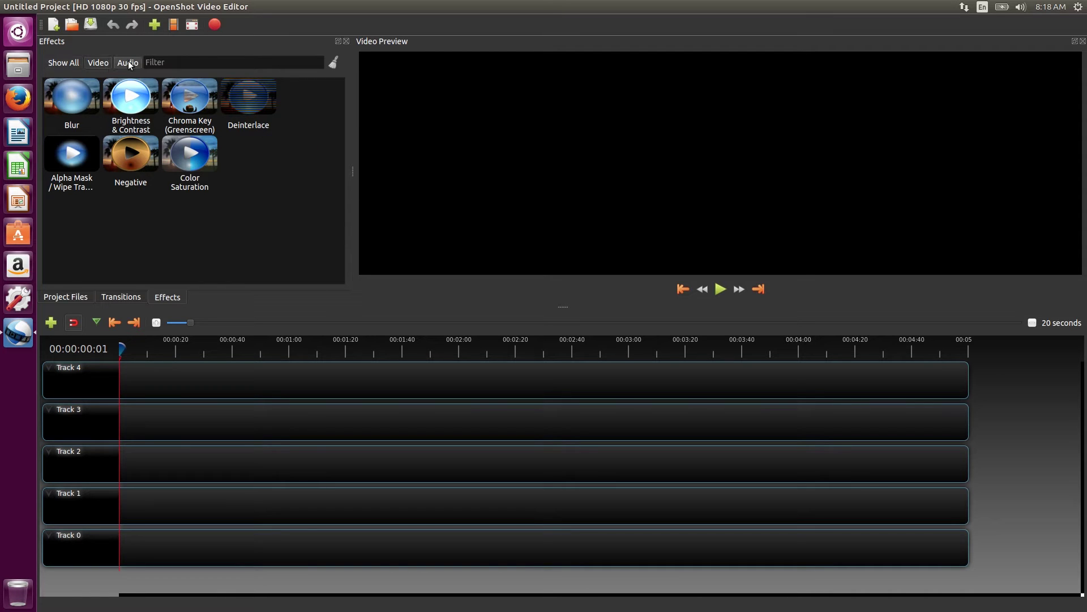
left_click(99, 67)
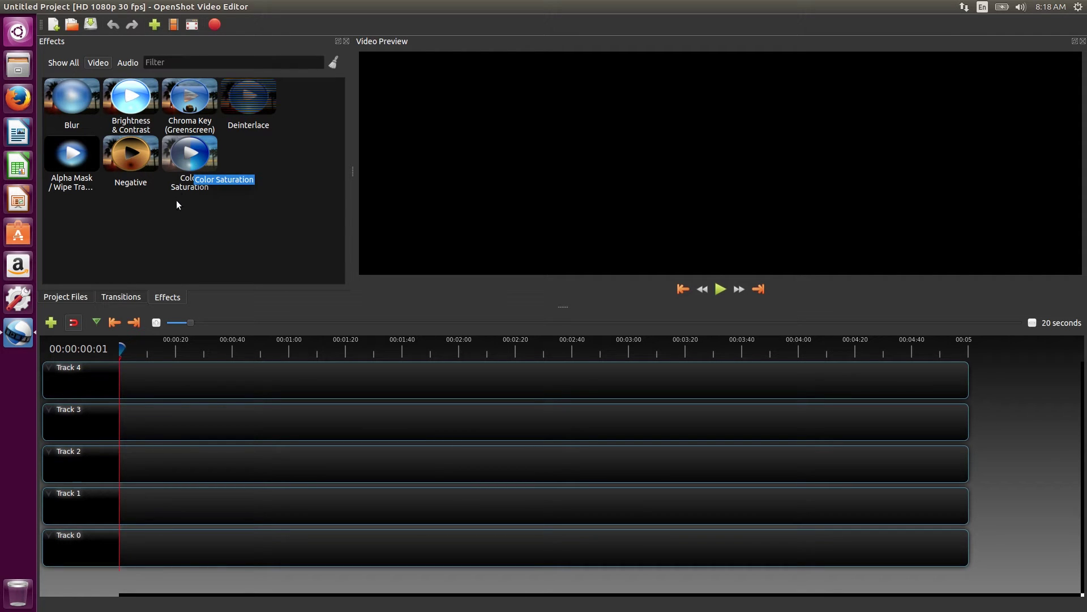
left_click(71, 299)
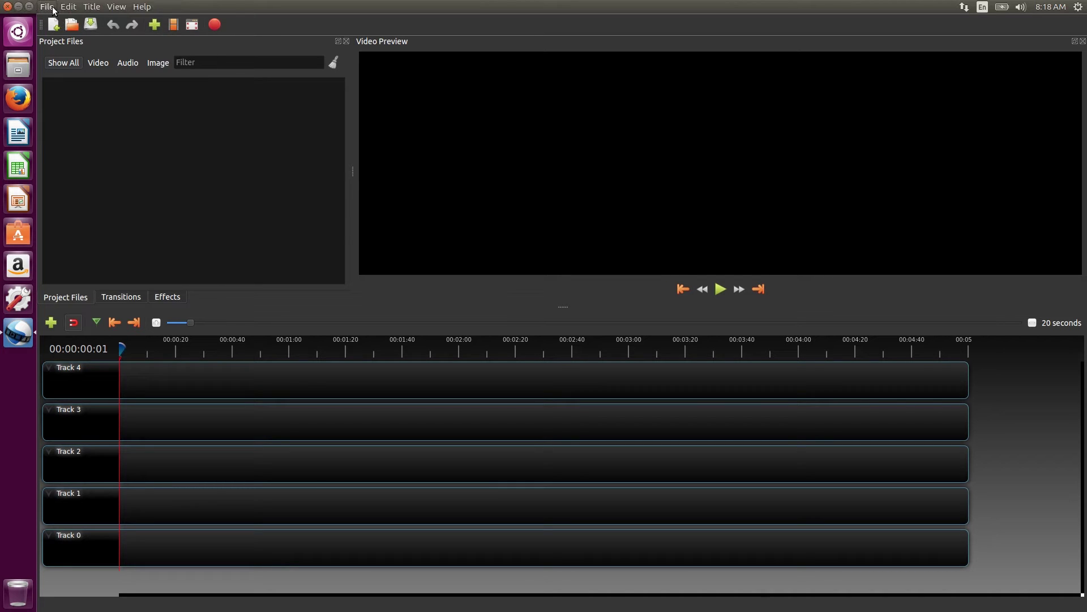
Import MoonAndClouds2.mp4 and Stars.mp4 together from Downloads via File > Import Files
left_click(47, 6)
left_click(103, 96)
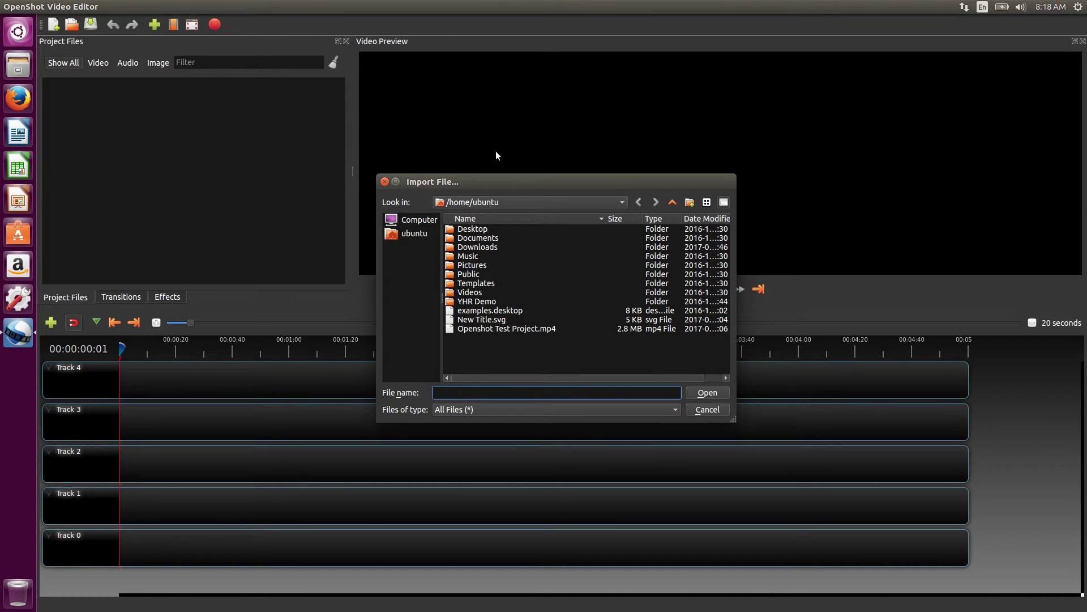
left_click(480, 249)
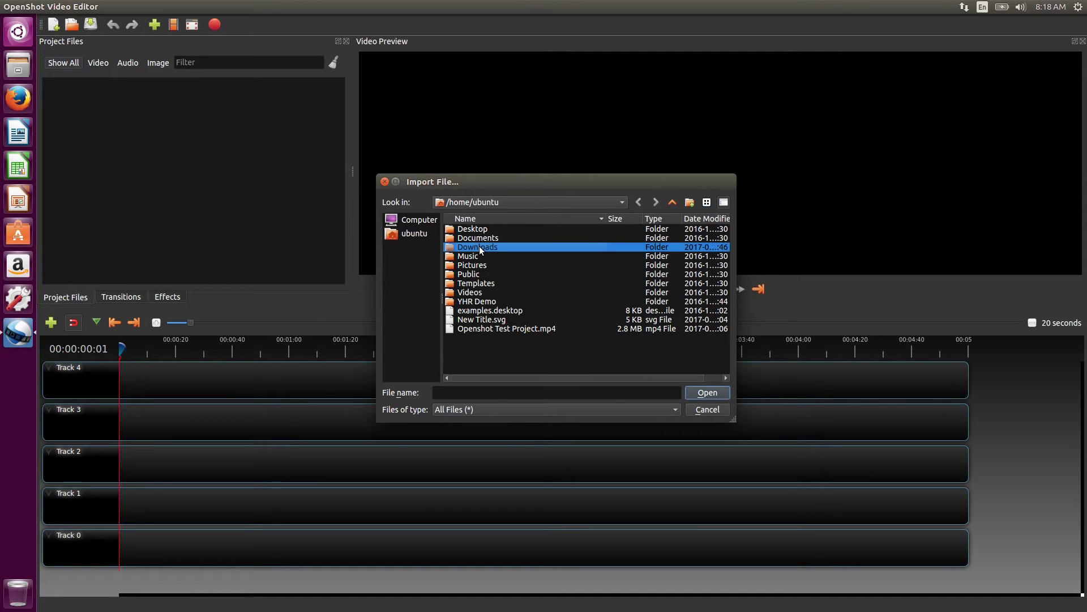
double_click(481, 249)
left_click(486, 229)
left_click(481, 238, "shift")
left_click(706, 393)
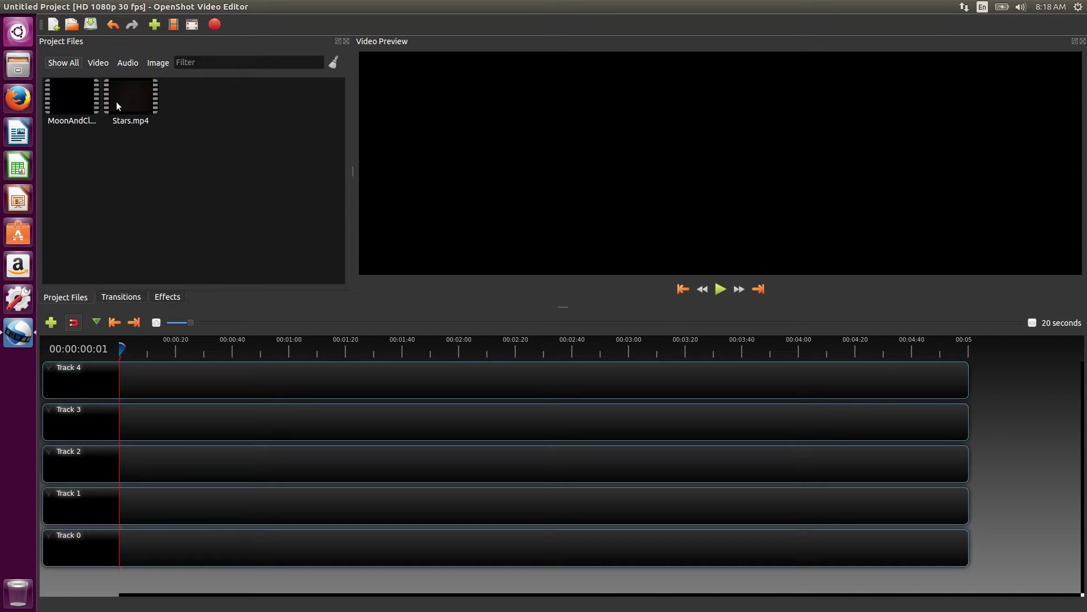
Place Stars.mp4 on Track 3, with MoonAndClouds2.mp4 overlapping its end
left_click_drag(117, 100, 107, 429)
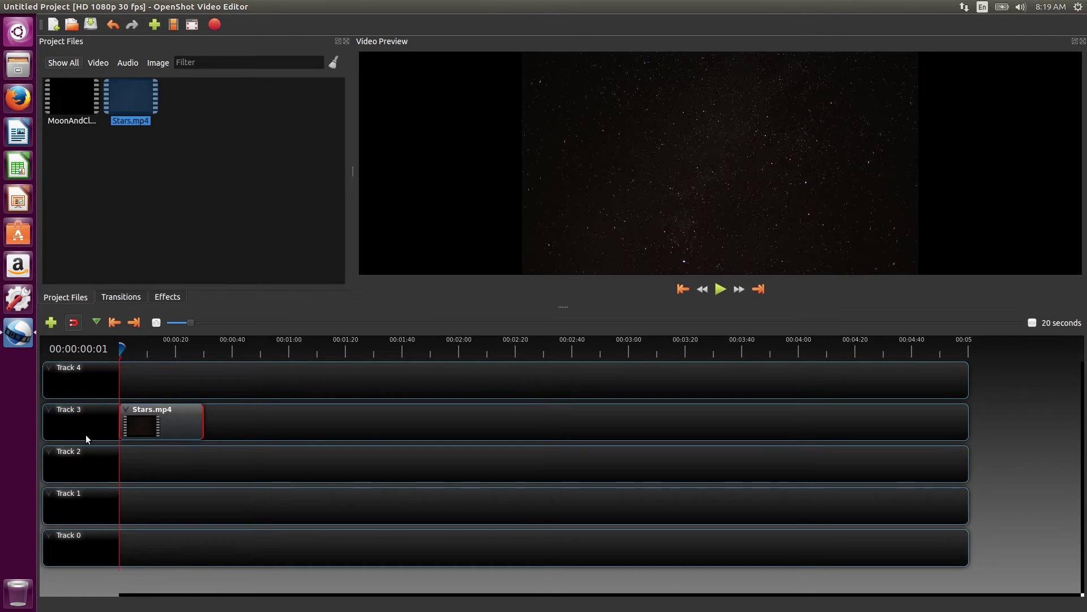
left_click(66, 107)
left_click_drag(66, 107, 223, 419)
left_click_drag(306, 422, 268, 425)
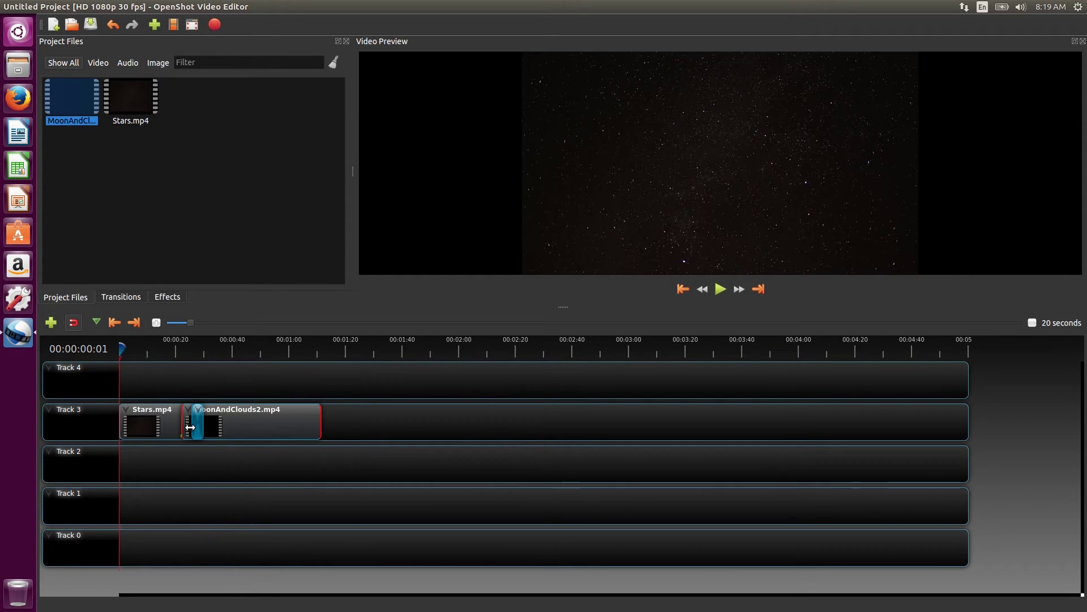
Lengthen the overlap, shorten MoonAndClouds2.mp4, and add a Fade transition at its end
left_click_drag(191, 425, 180, 426)
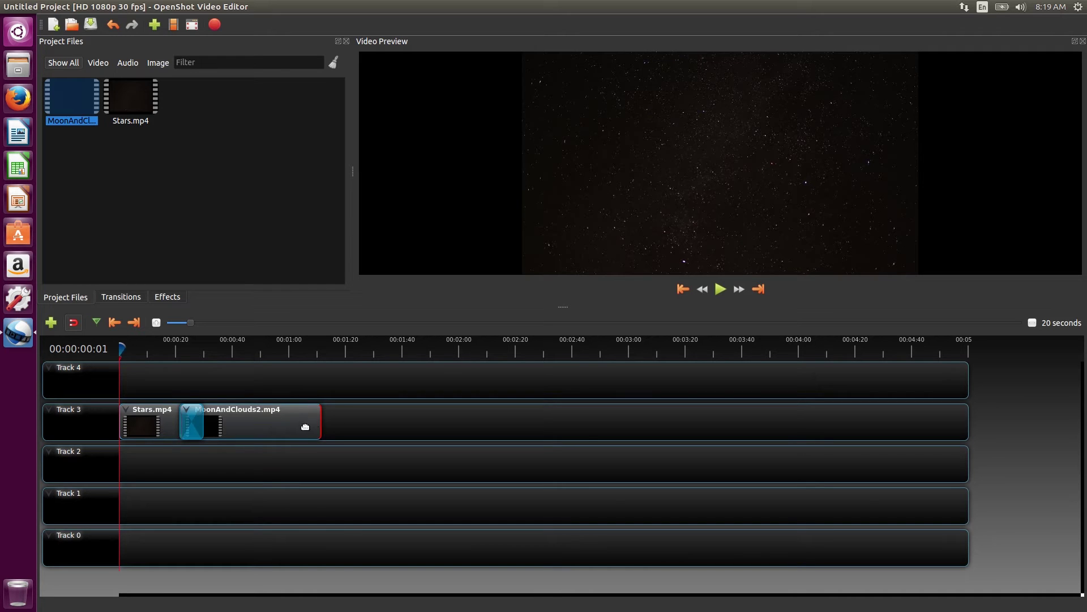
left_click_drag(301, 429, 261, 430)
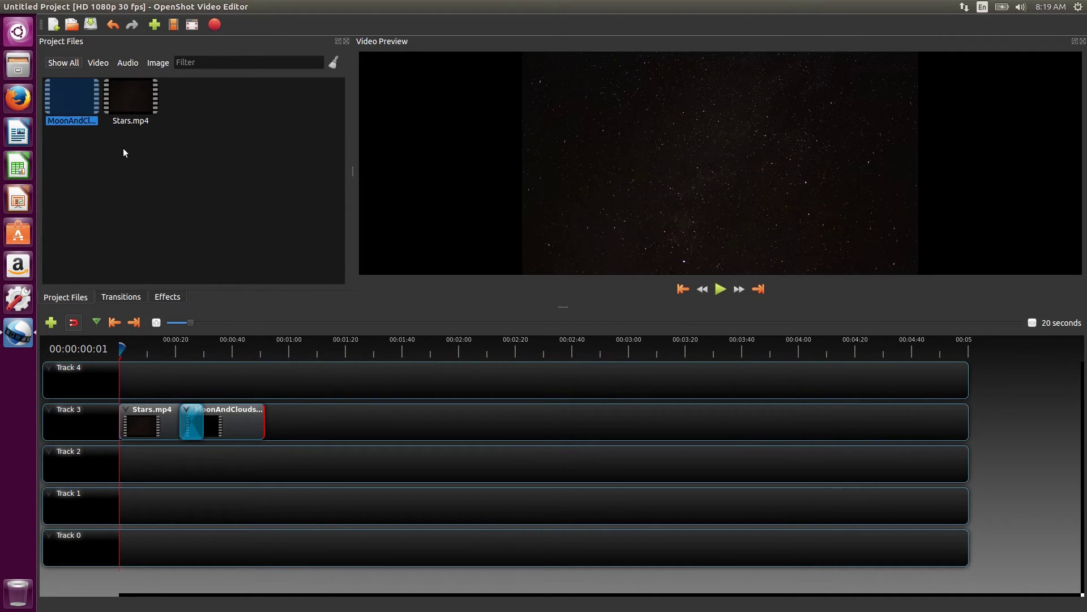
left_click(114, 299)
left_click_drag(165, 105, 251, 409)
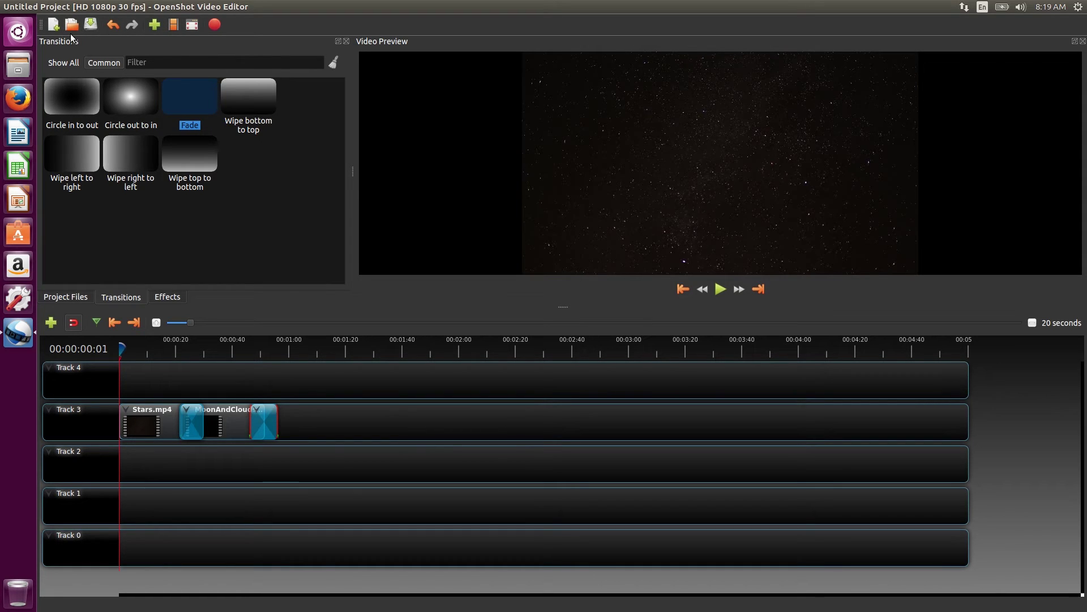
Start a new title and, after trying Standard 2, 3 and 4, choose the Standard 1 template
left_click(92, 7)
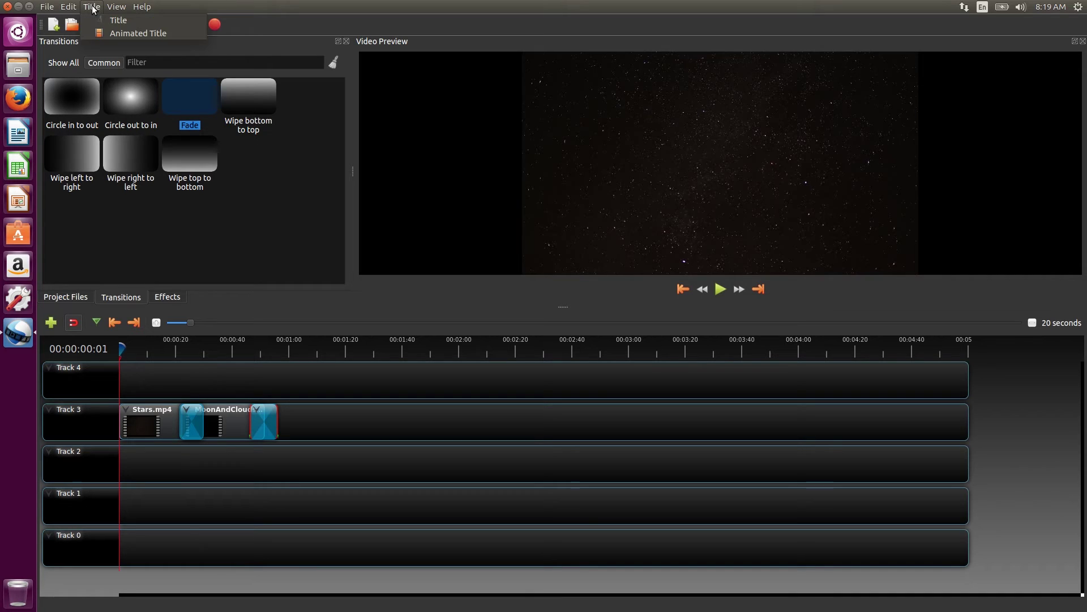
mouse_move(104, 11)
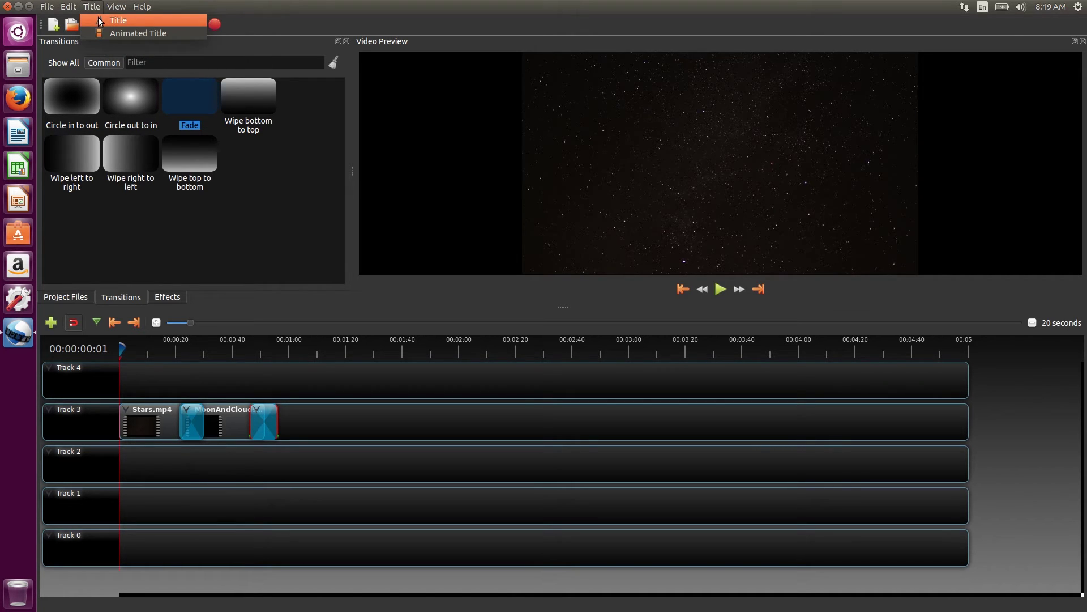
left_click(111, 22)
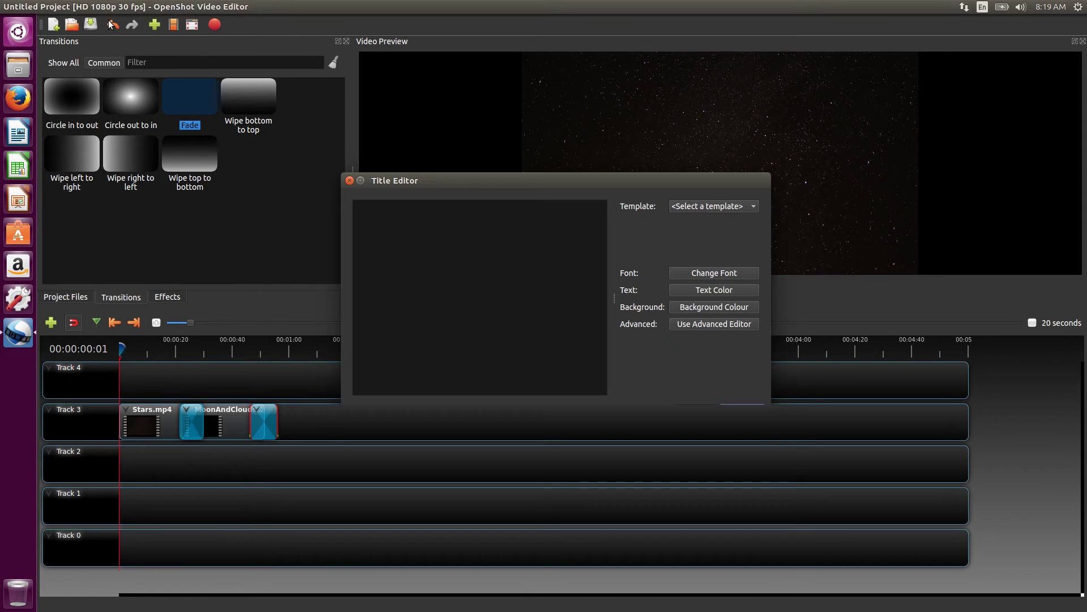
left_click(711, 206)
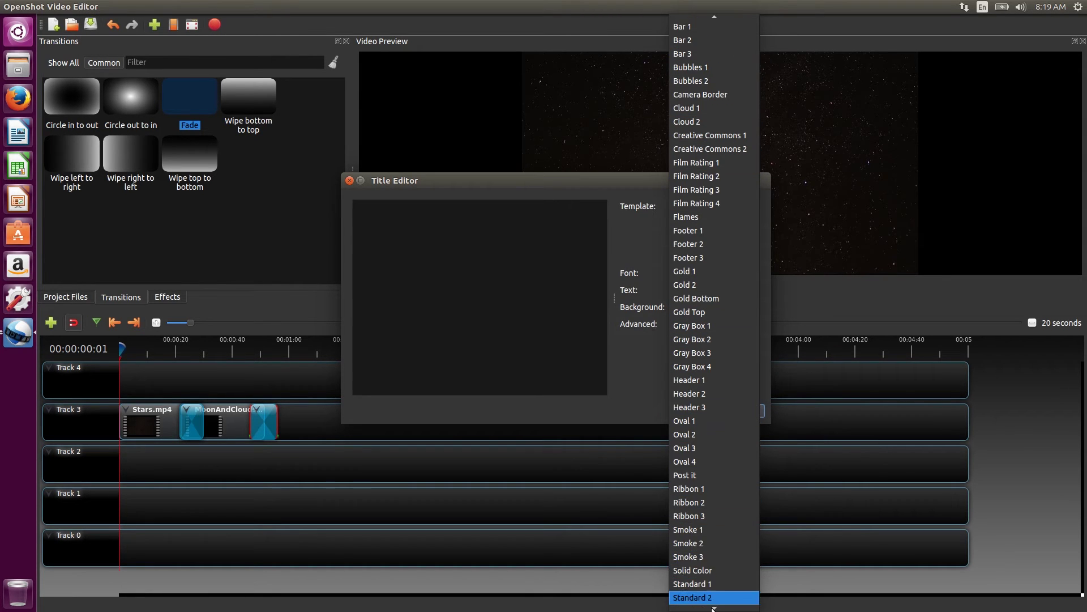
left_click(707, 558)
left_click(713, 206)
left_click(697, 569)
left_click(715, 206)
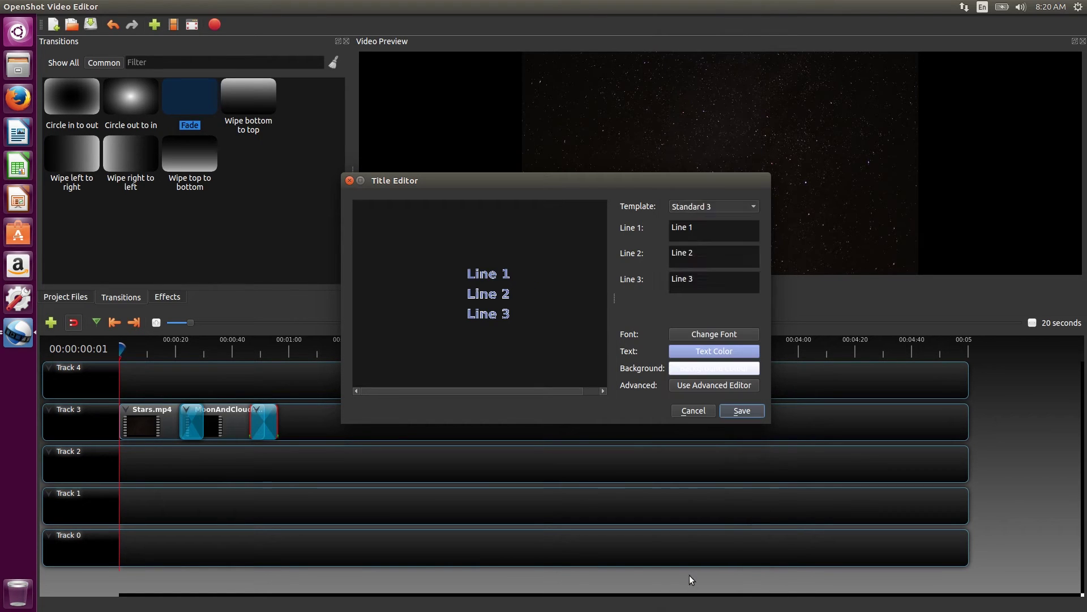
left_click(692, 571)
left_click(703, 208)
left_click(693, 529)
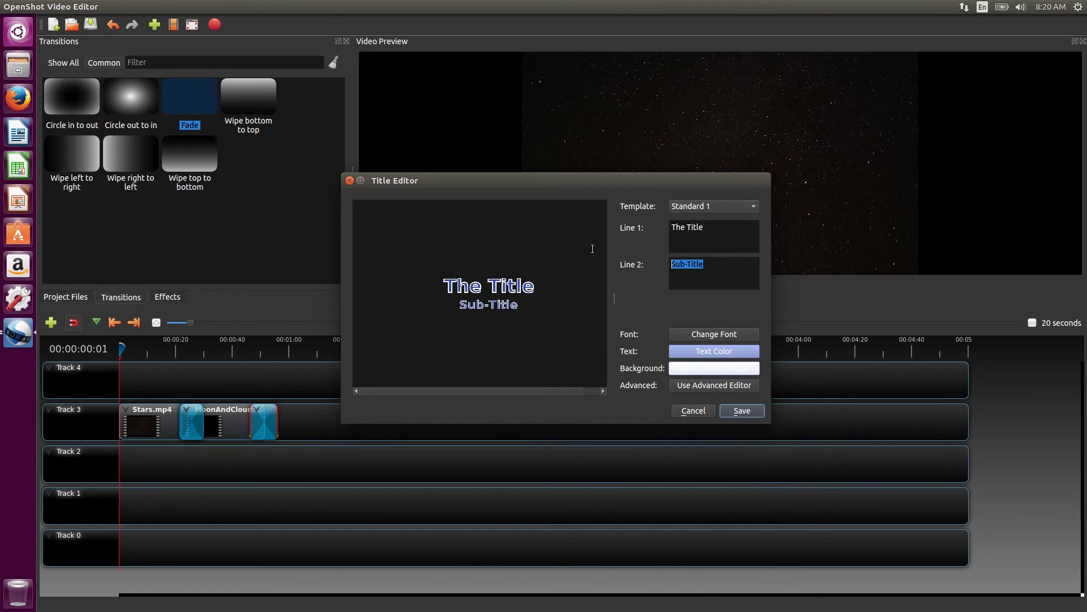
Set the title text to 'This is a Title' with no subtitle, white text on black background
key("BackSpace")
key("shift+Tab")
type("This is a ")
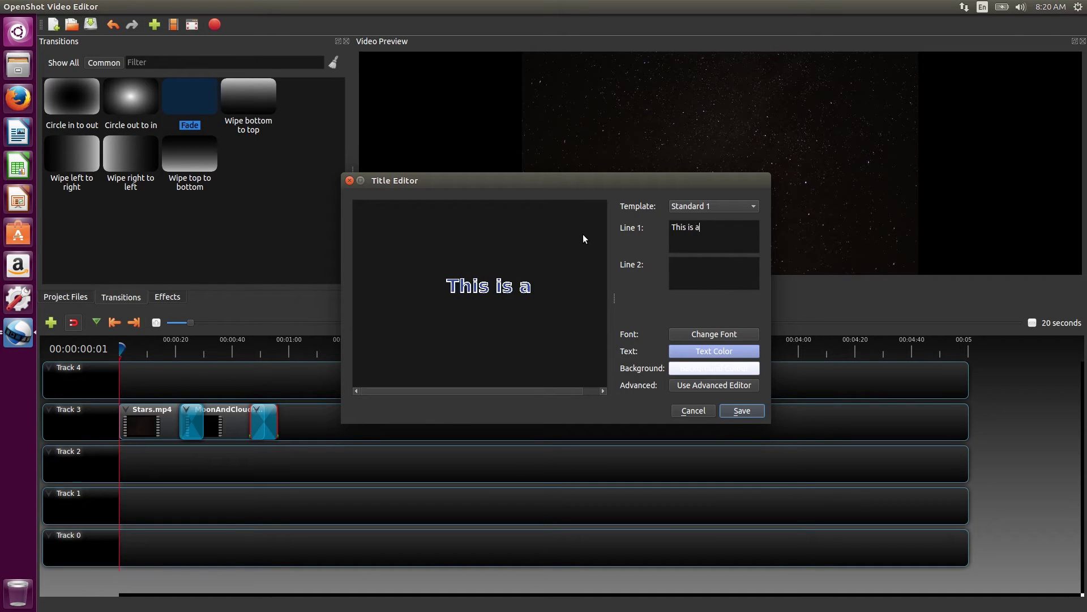
type("Title")
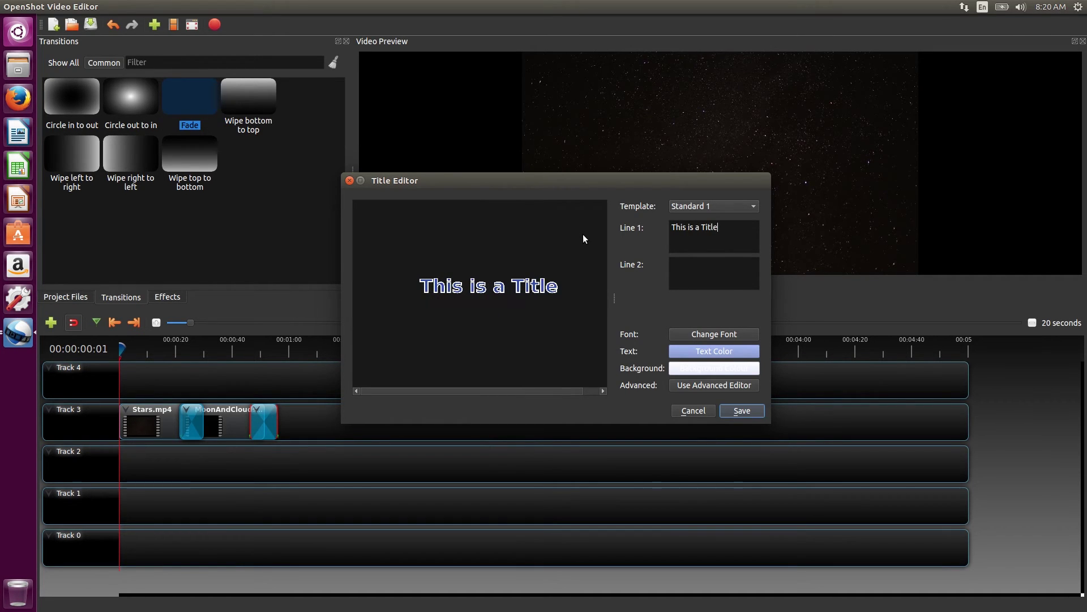
left_click(715, 351)
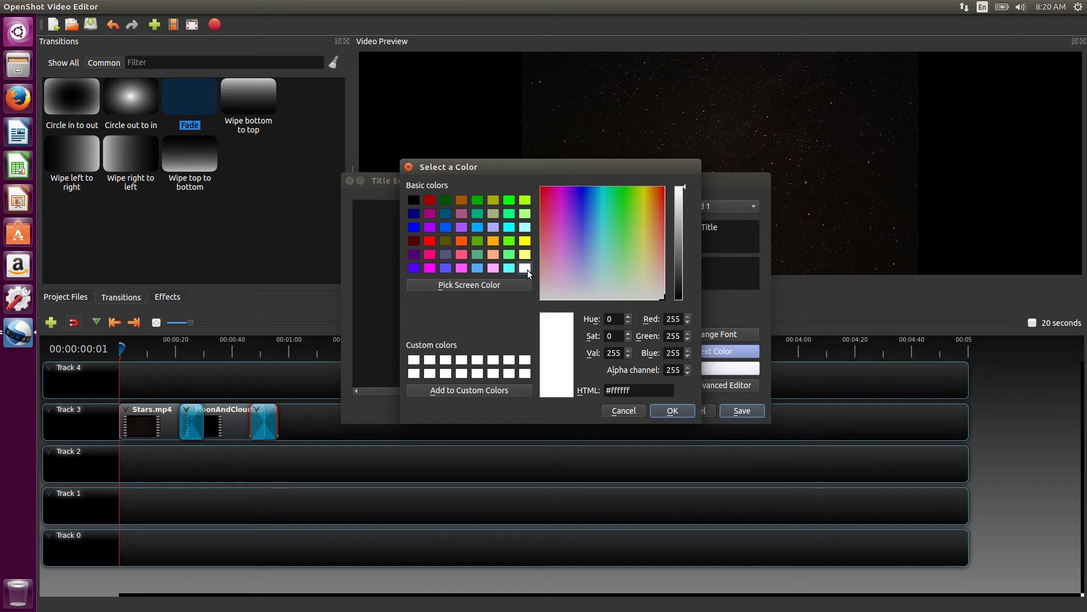
left_click(672, 408)
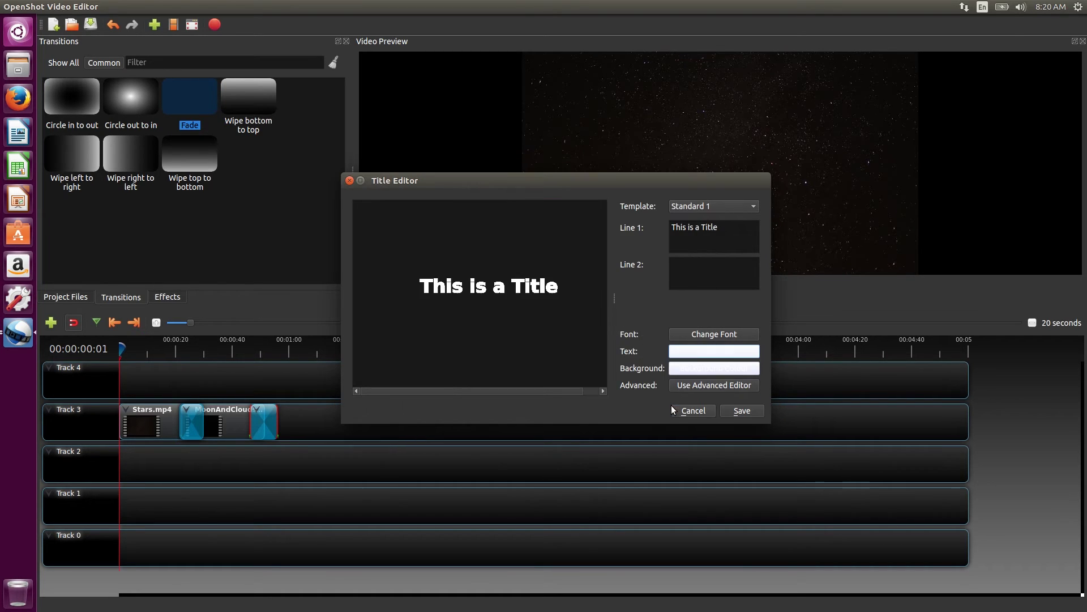
left_click(684, 370)
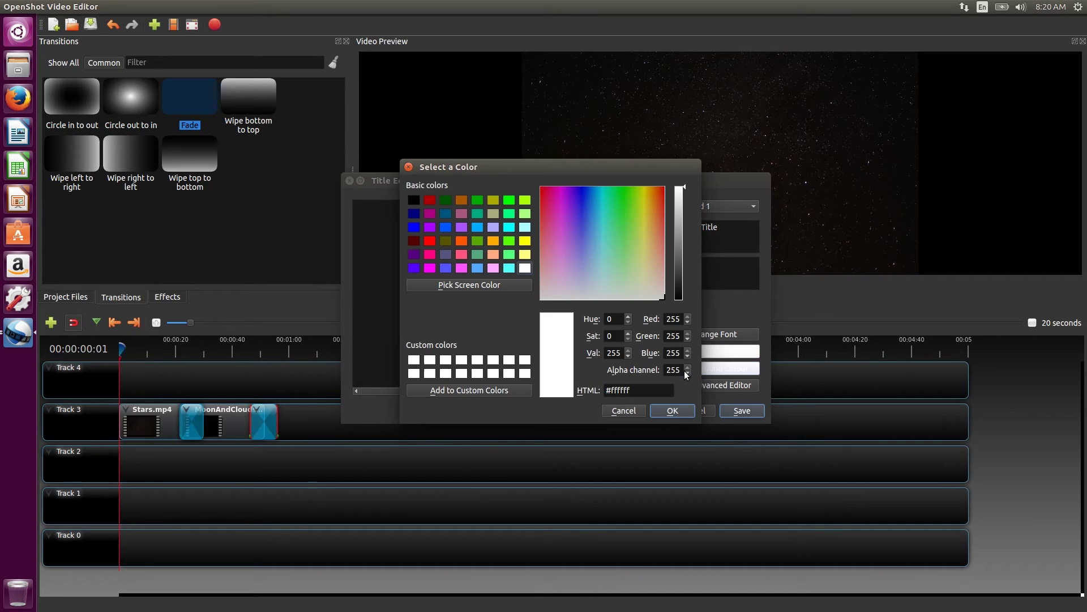
left_click(414, 201)
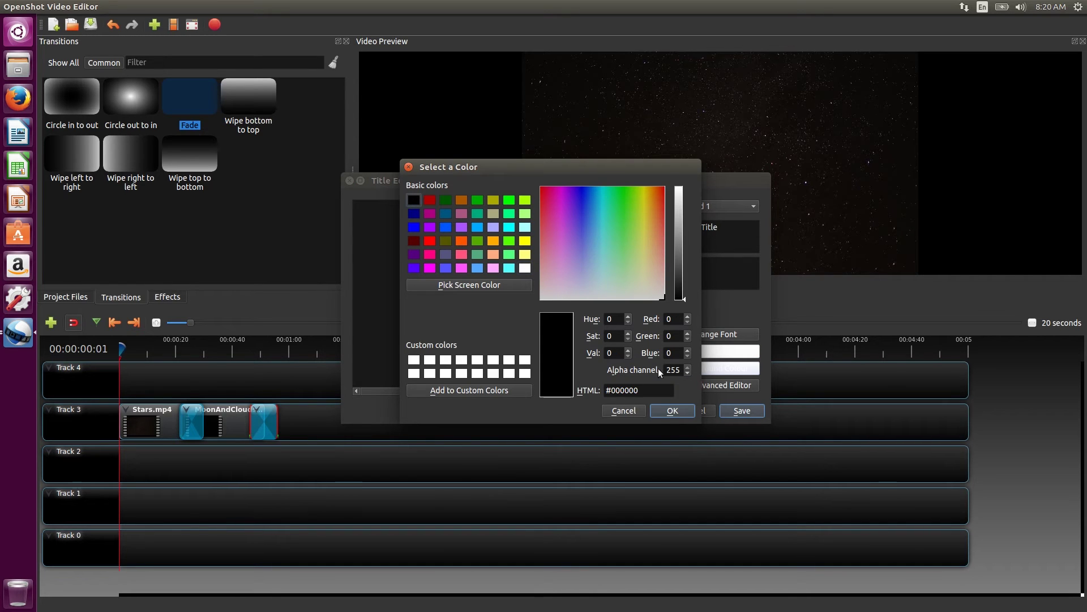
left_click(672, 410)
Change the title's font to the Purisa handwriting font
left_click(717, 335)
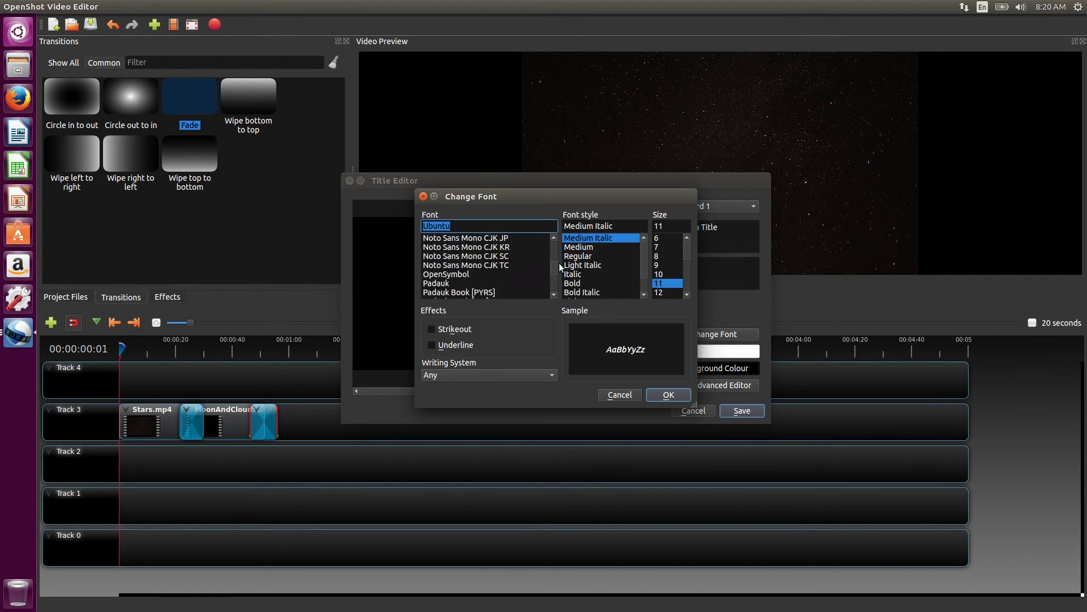
scroll(486, 266, "down", 5)
left_click(447, 292)
key("Page_Down")
key("Page_Down")
key("Page_Down")
key("Page_Down")
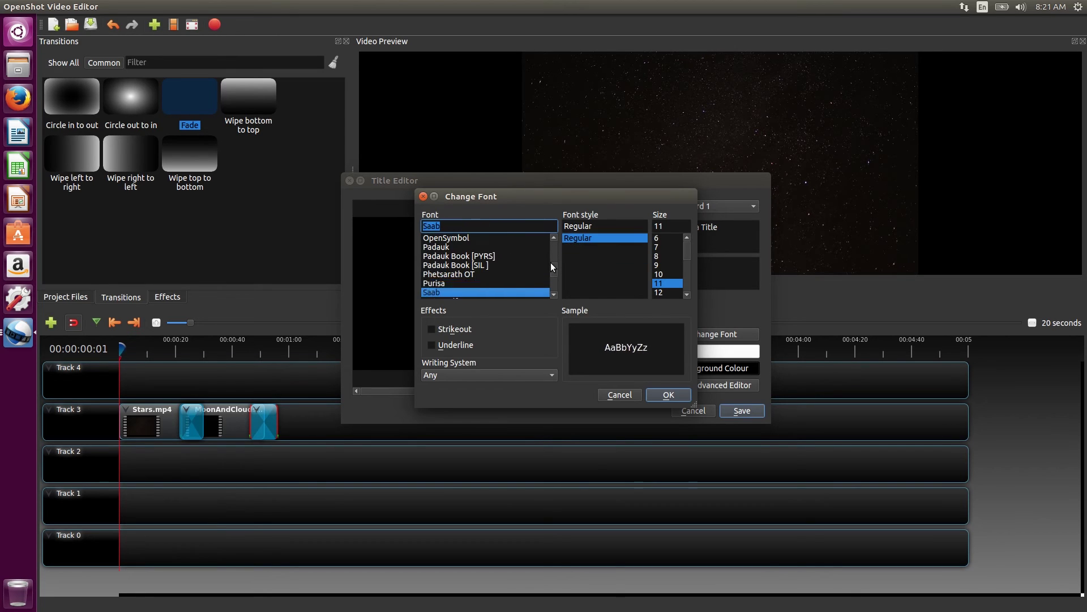
key("Up")
left_click(670, 395)
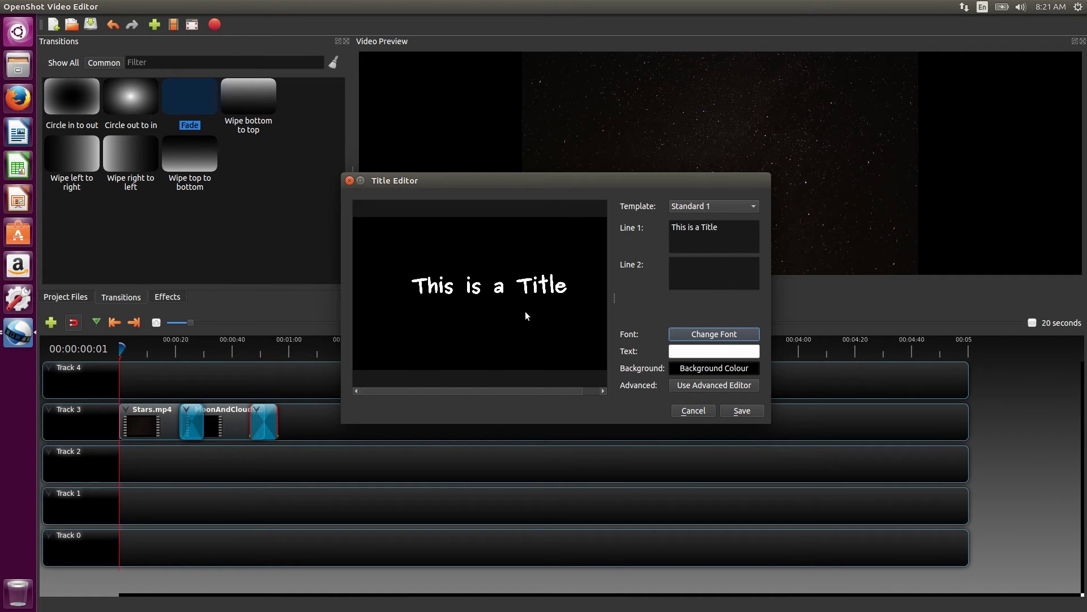
Save the title as 'This is a Title' in the Downloads folder
left_click(748, 412)
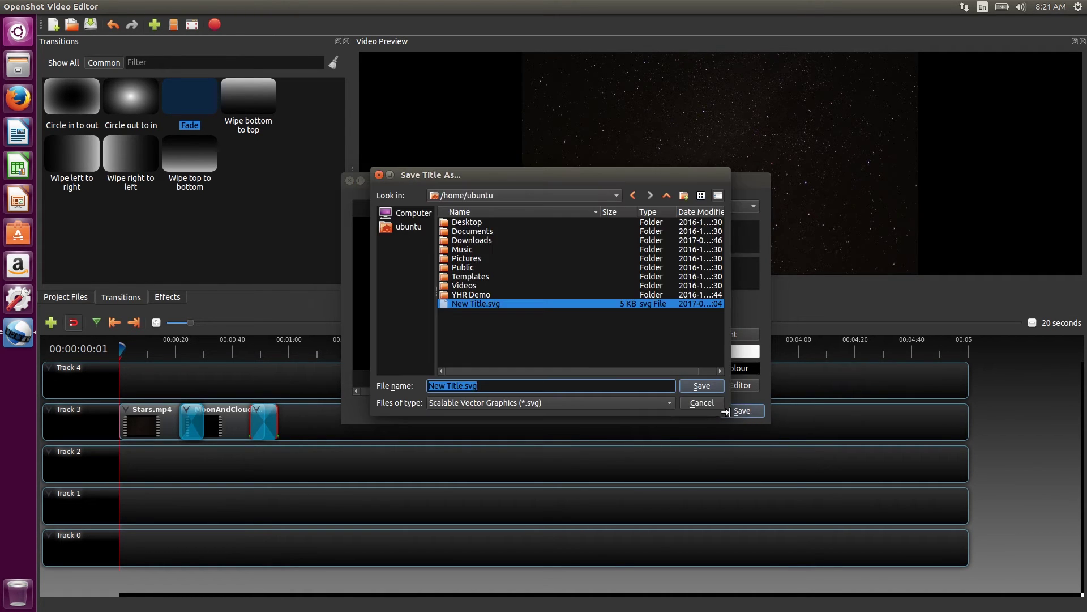
left_click_drag(468, 389, 401, 388)
type("This")
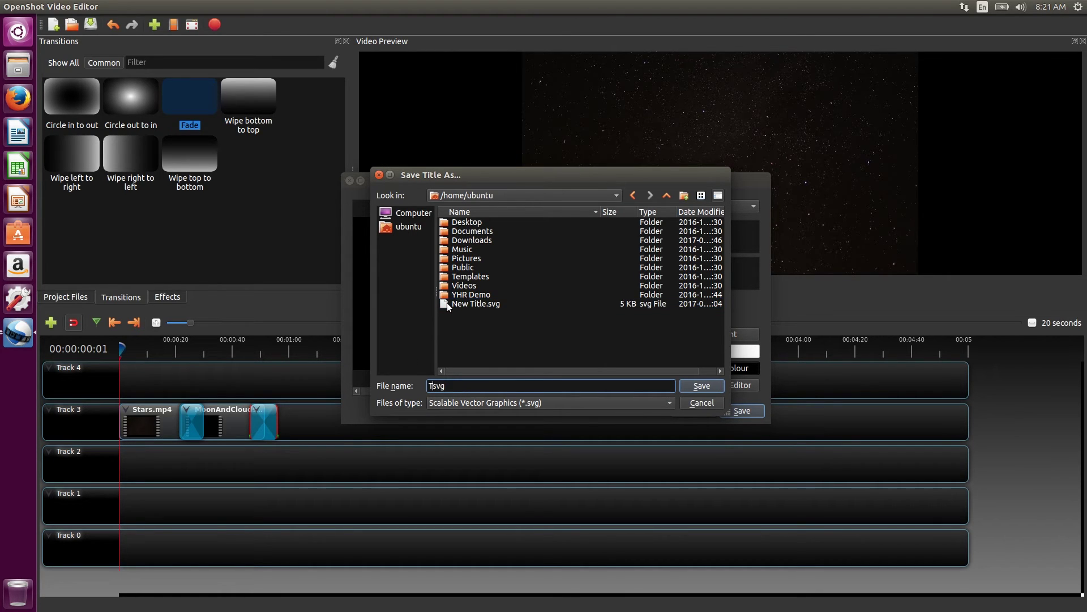
type(" is a Title")
left_click(484, 240)
double_click(484, 240)
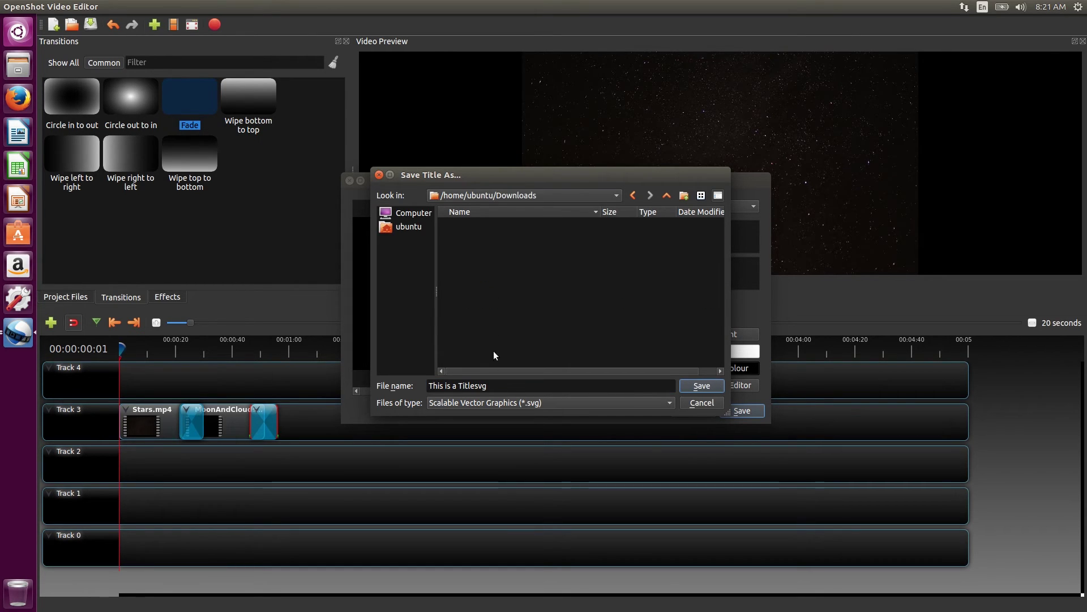
left_click(476, 386)
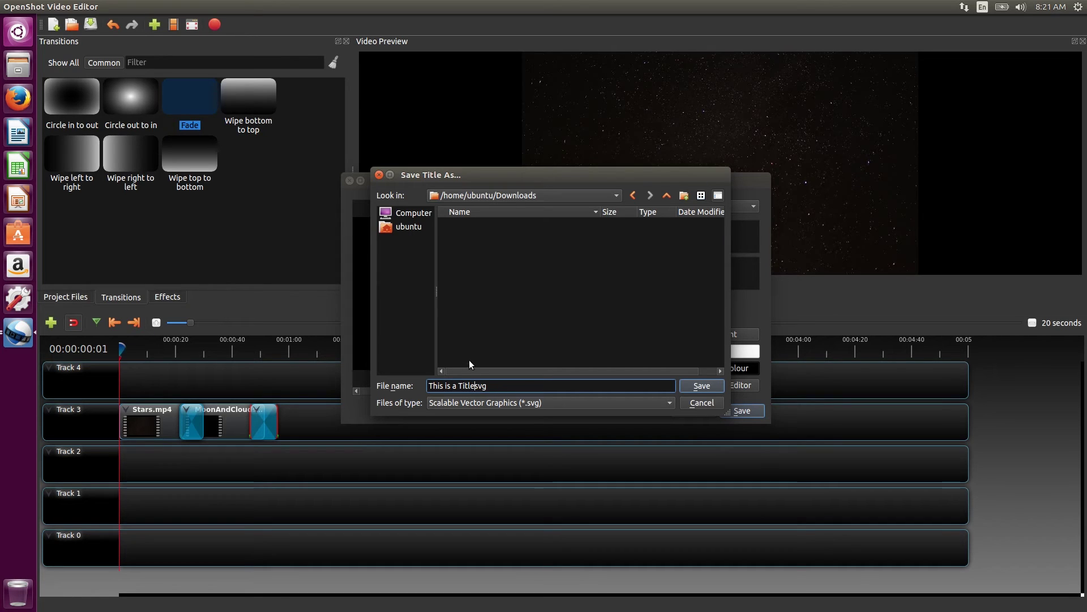
left_click(702, 387)
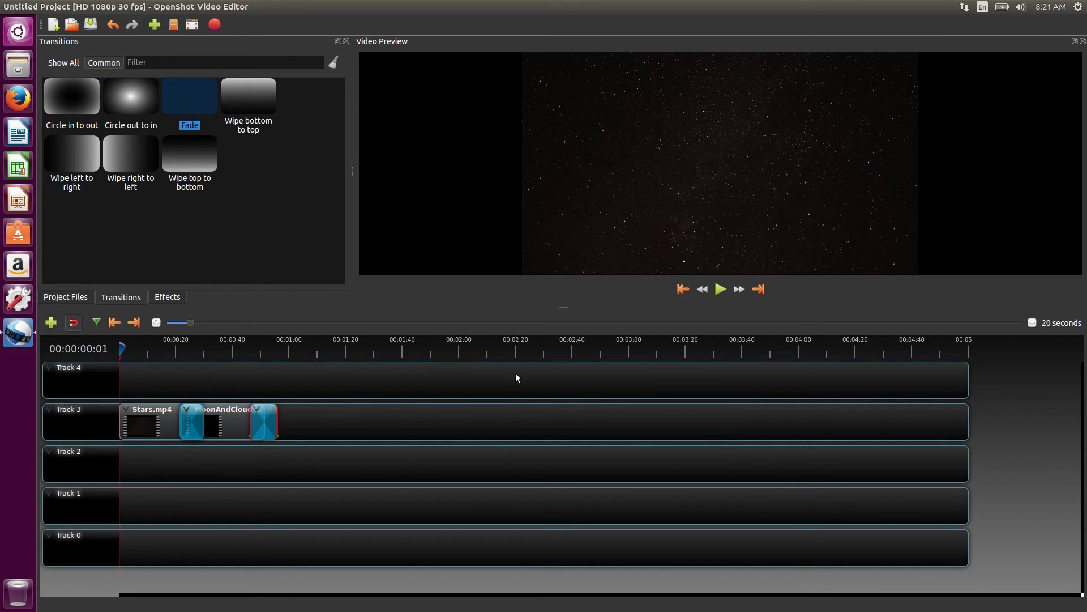
Place the title clip at Track 4's start with a Wipe left to right transition, then preview it
left_click(69, 298)
left_click_drag(190, 96, 127, 380)
left_click(121, 296)
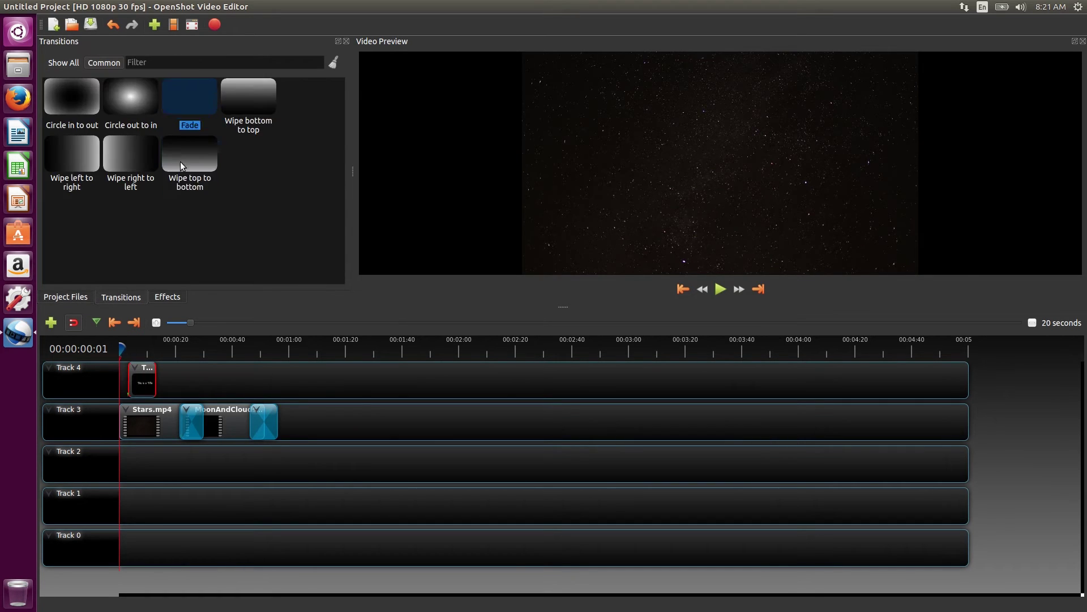
left_click_drag(72, 153, 166, 350)
left_click(167, 297)
left_click(140, 348)
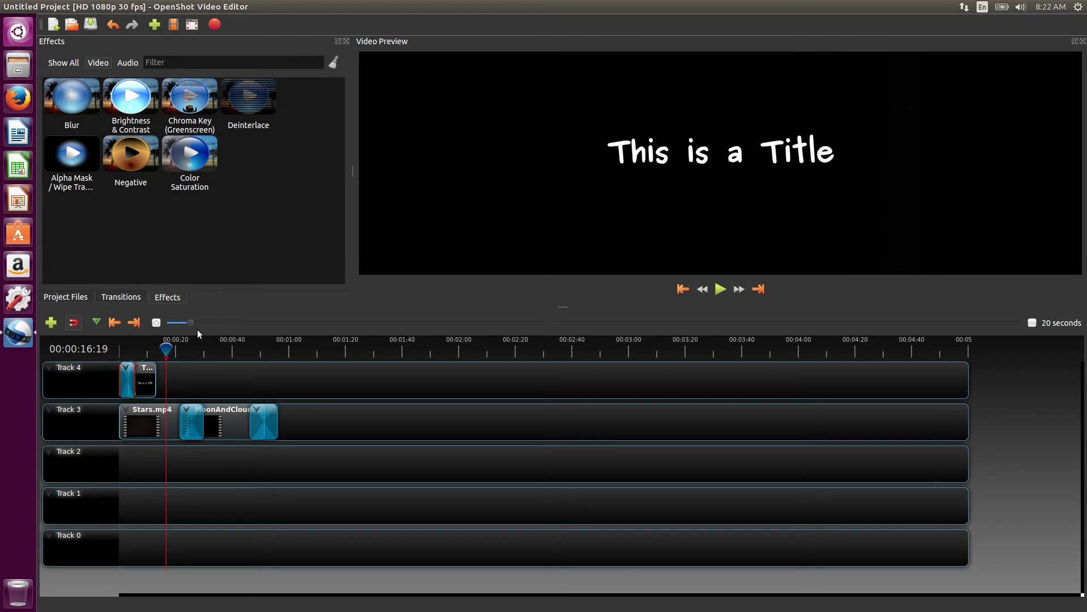
Zoom the timeline to 40 seconds, scrub forward, then jump between markers 00:00:26:01 and 00:00:44:25
left_click_drag(191, 321, 212, 322)
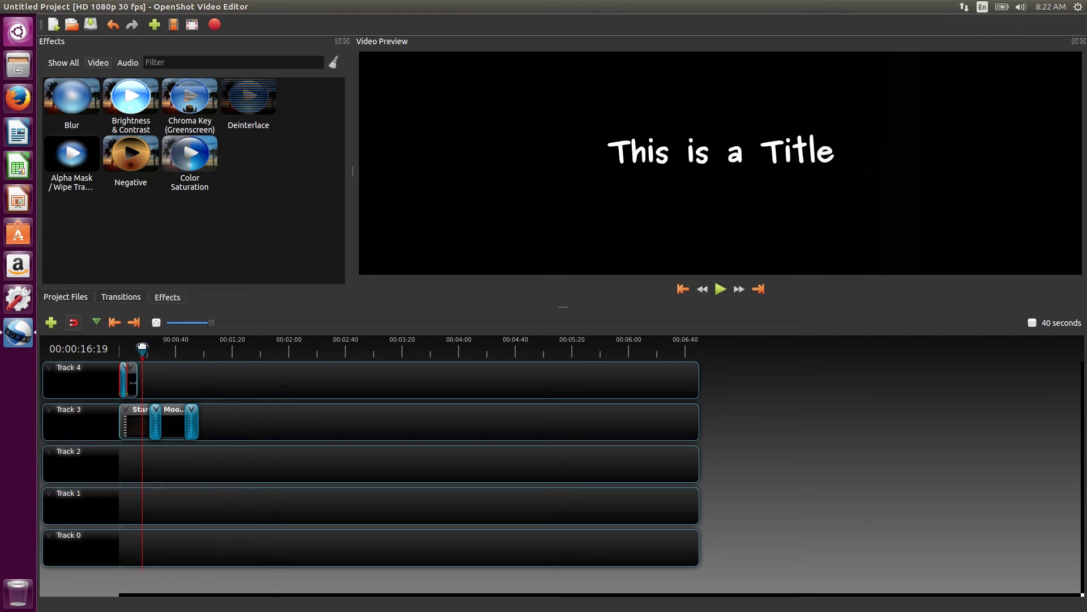
left_click_drag(142, 347, 156, 344)
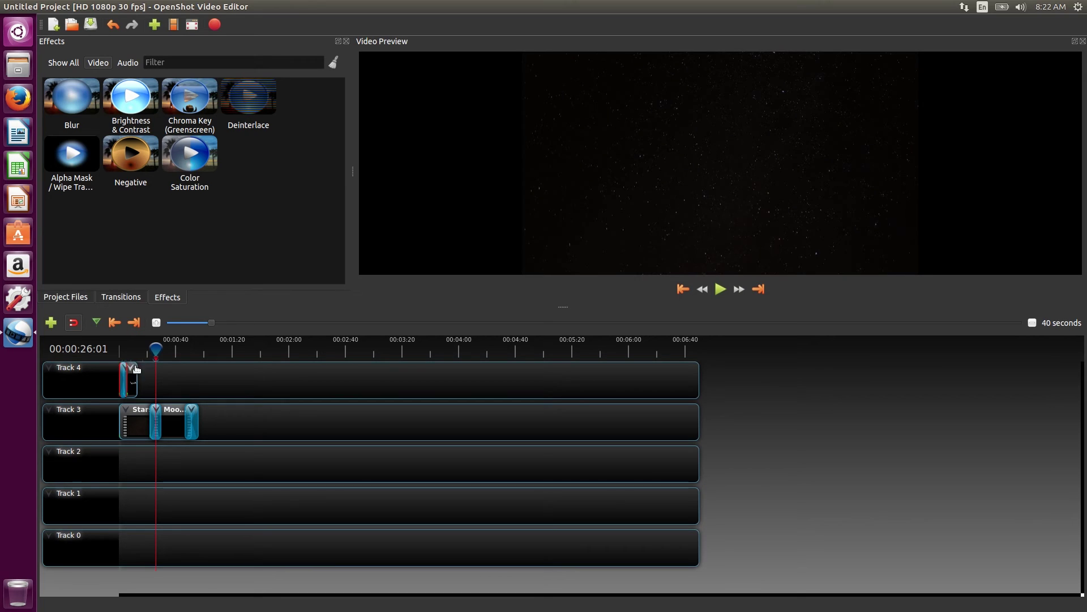
left_click_drag(157, 349, 182, 345)
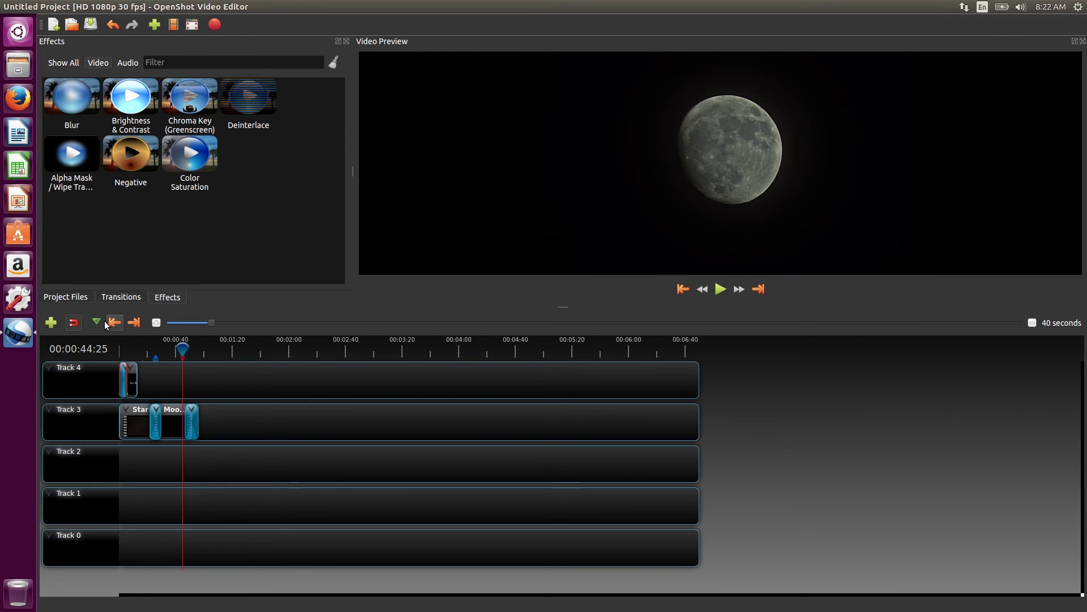
left_click(101, 321)
left_click(118, 322)
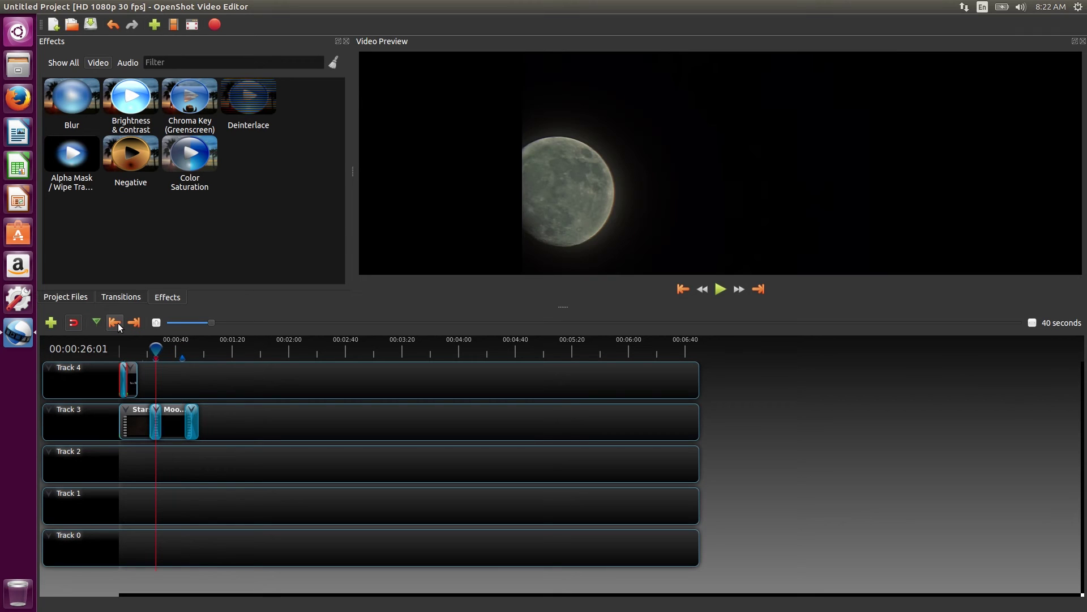
left_click(134, 326)
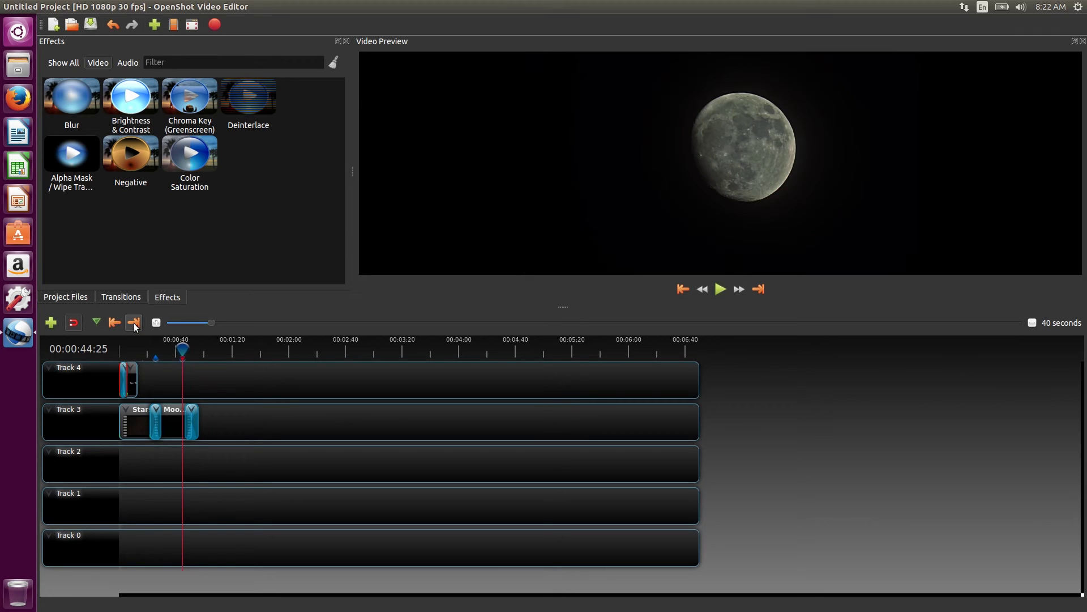
Add a track, then delete the five empty tracks, including Tracks 5, 1 and 0, keeping two
left_click(52, 322)
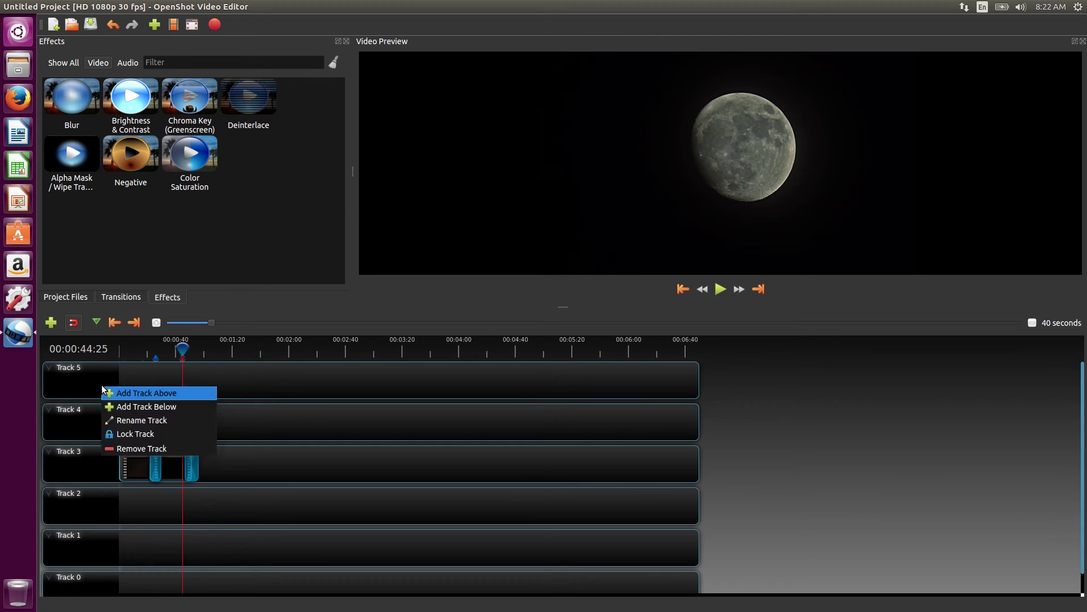
right_click(102, 386)
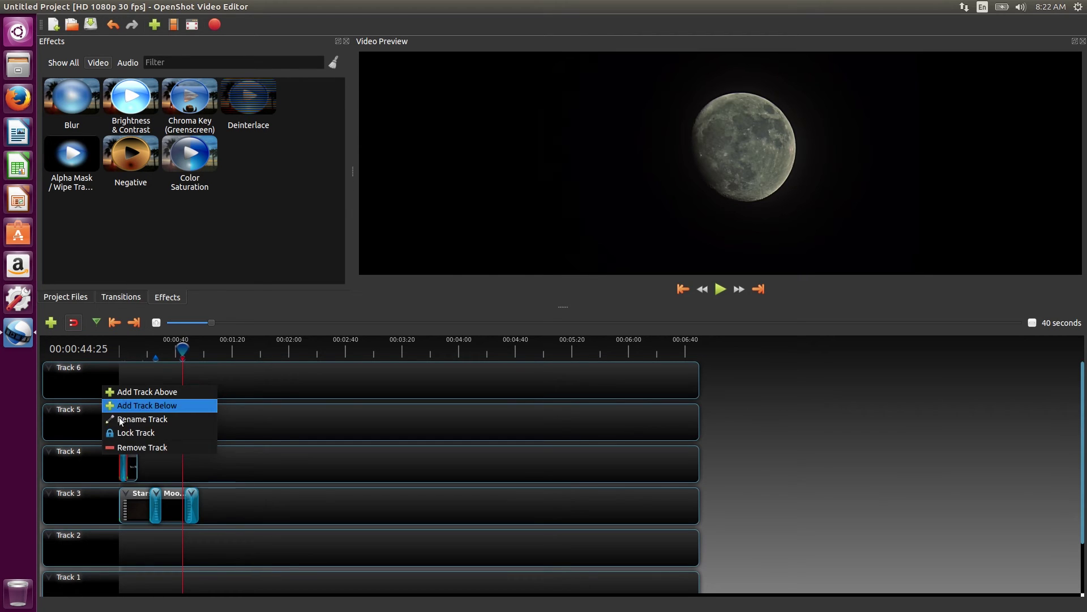
left_click(129, 449)
right_click(86, 380)
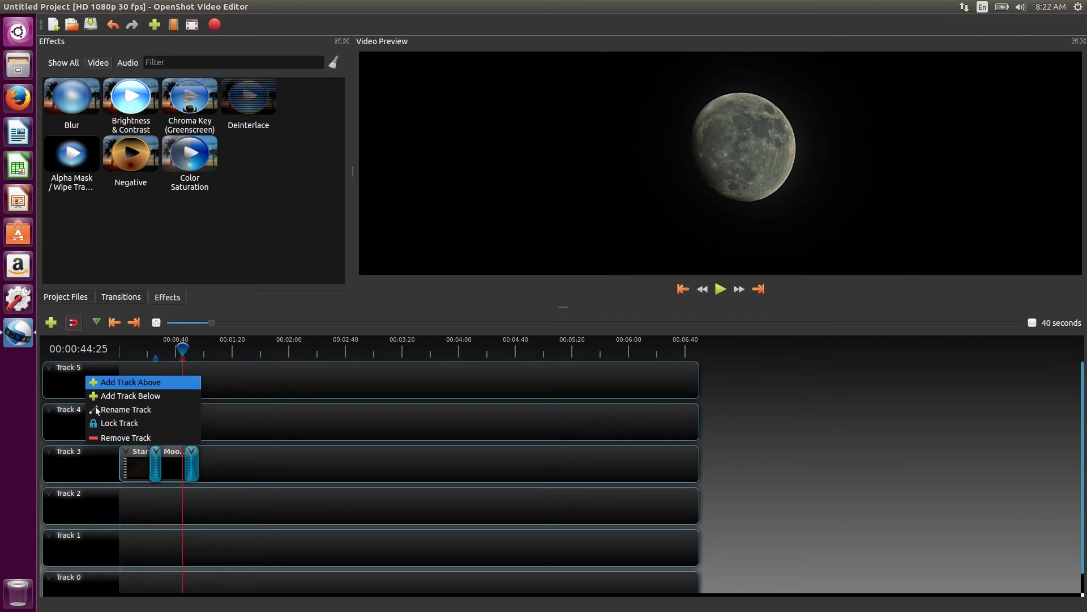
left_click(102, 442)
right_click(92, 464)
left_click(144, 529)
right_click(104, 458)
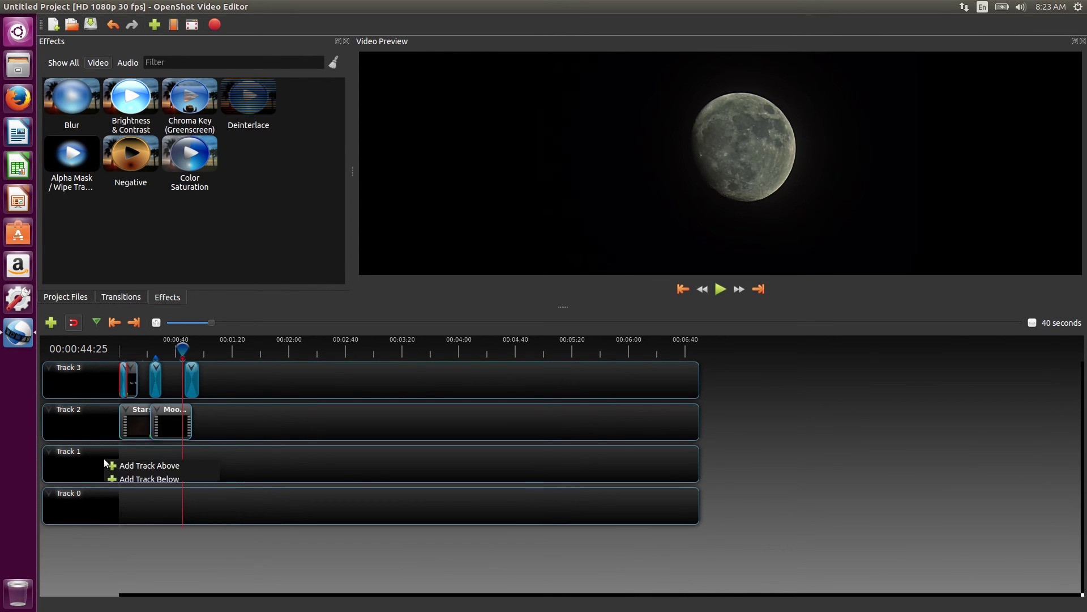
left_click(136, 525)
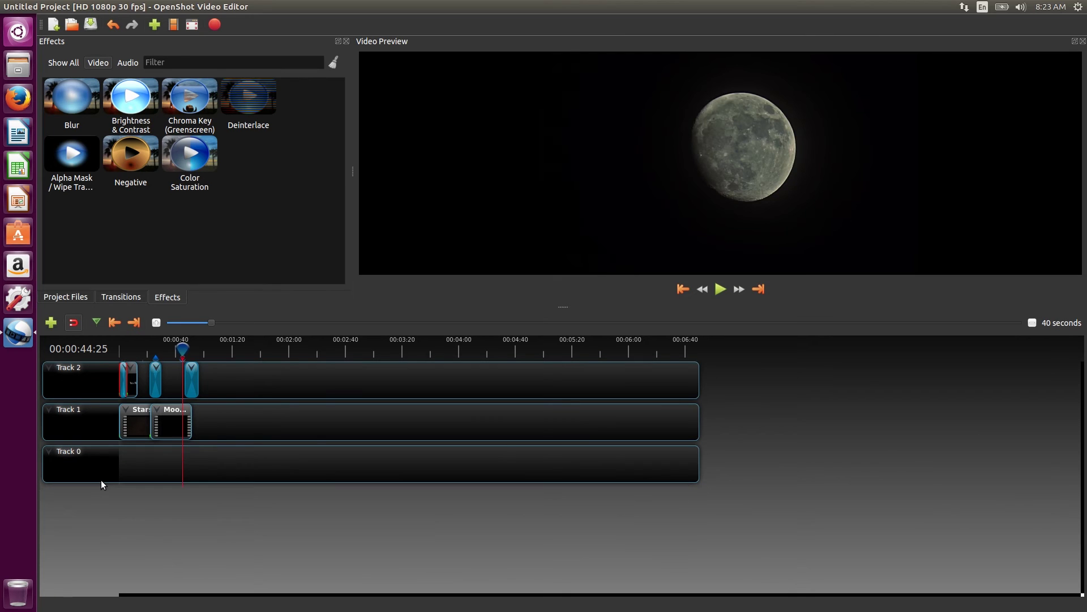
right_click(100, 466)
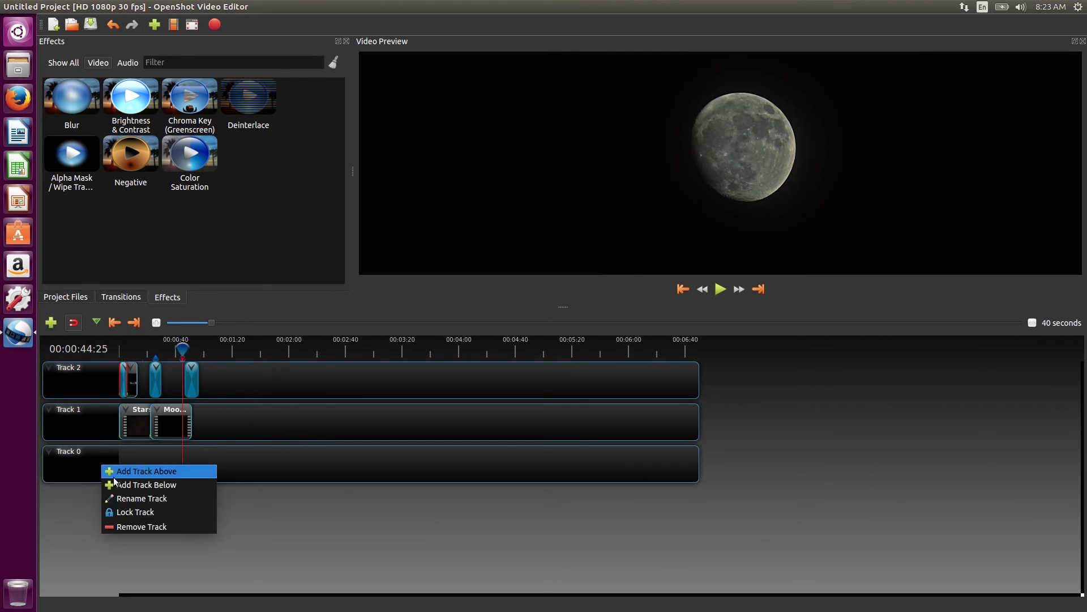
left_click(131, 527)
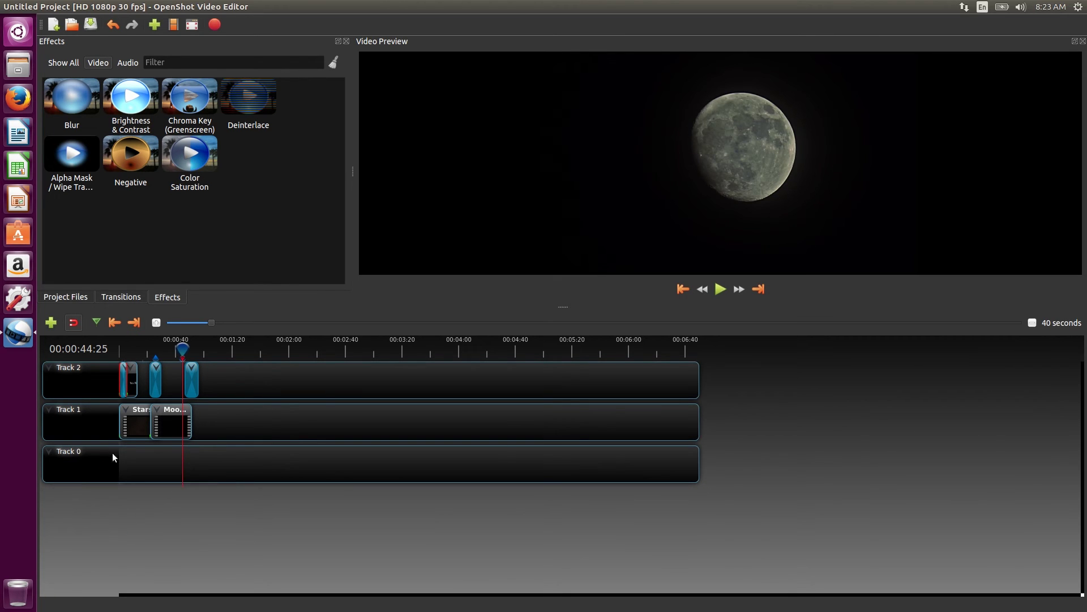
Rename Track 0, holding both video clips, to Video
right_click(81, 409)
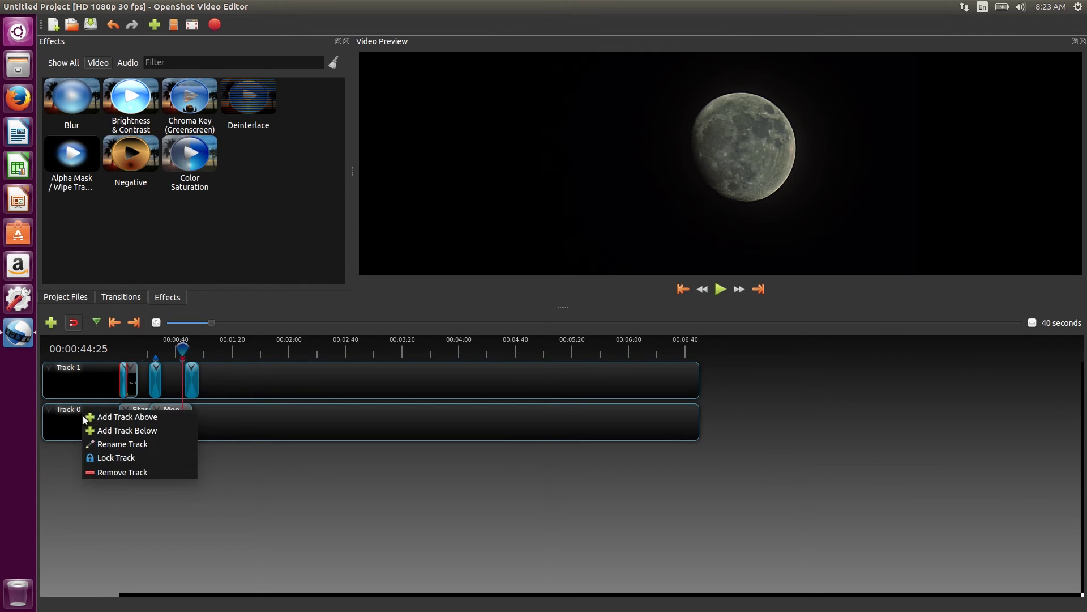
left_click(109, 445)
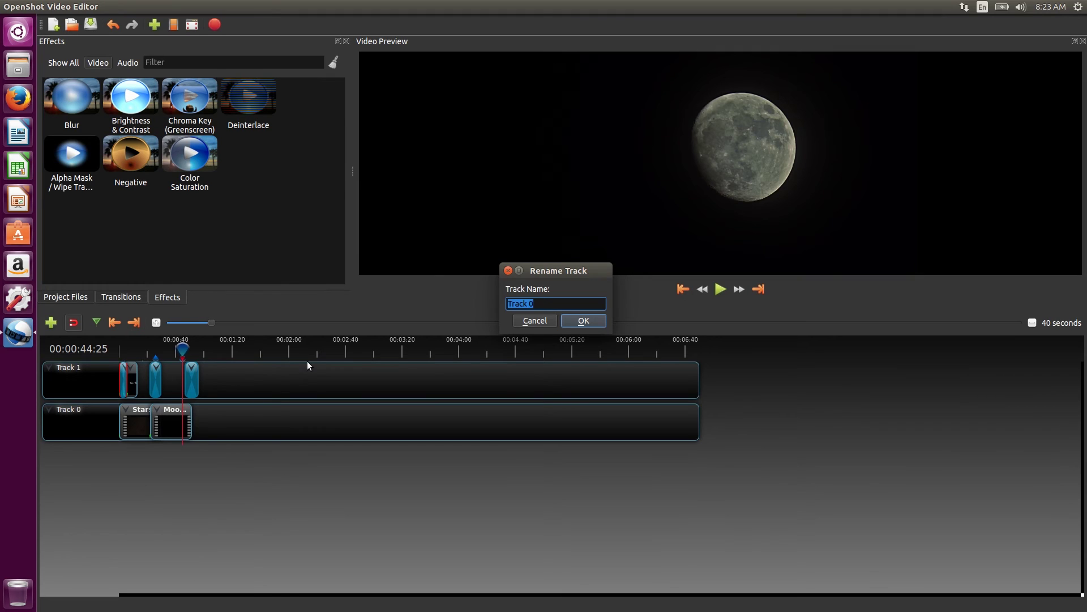
type("Video")
left_click(583, 320)
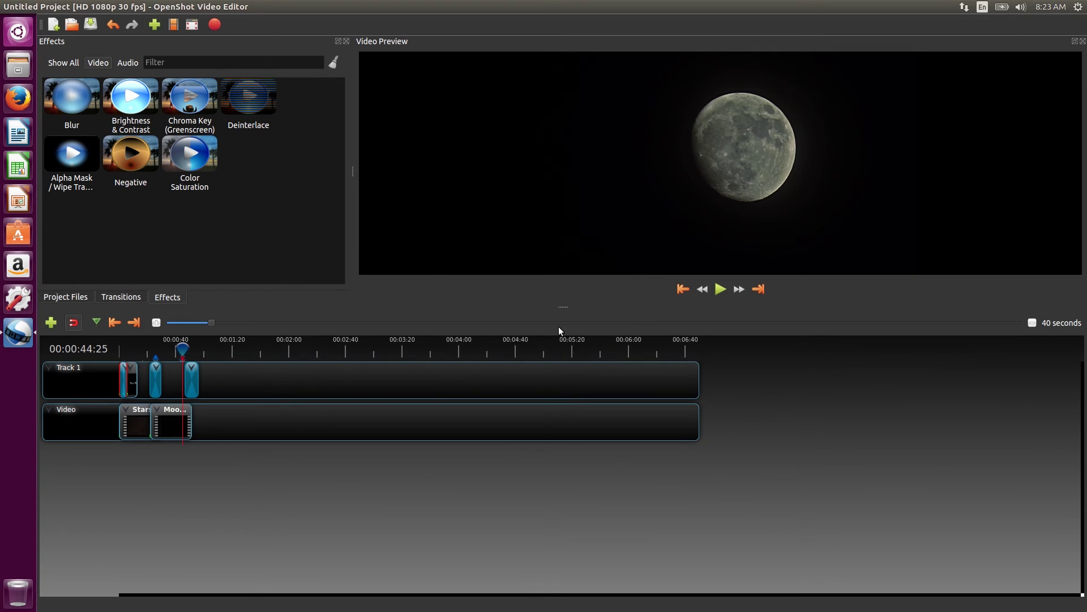
Rename Track 1, holding the title clip, to Title
right_click(73, 378)
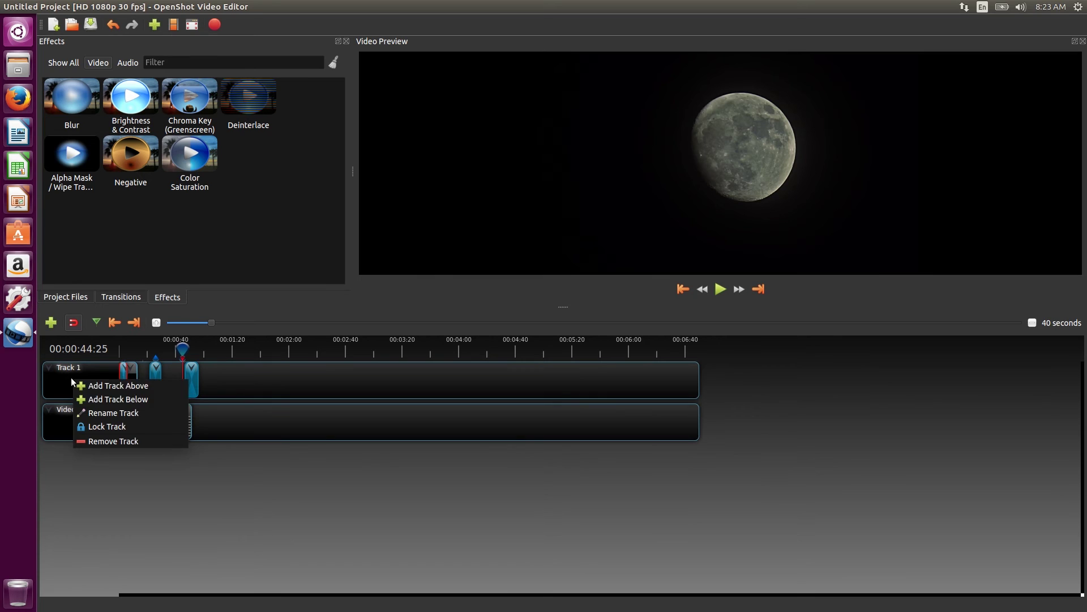
left_click(117, 415)
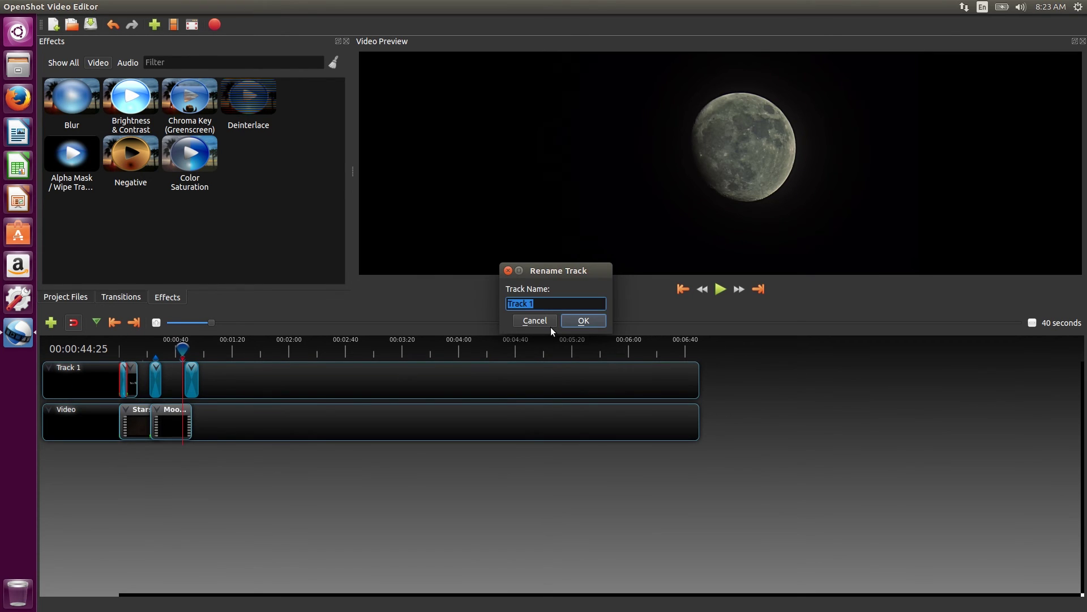
type("Title")
left_click(583, 320)
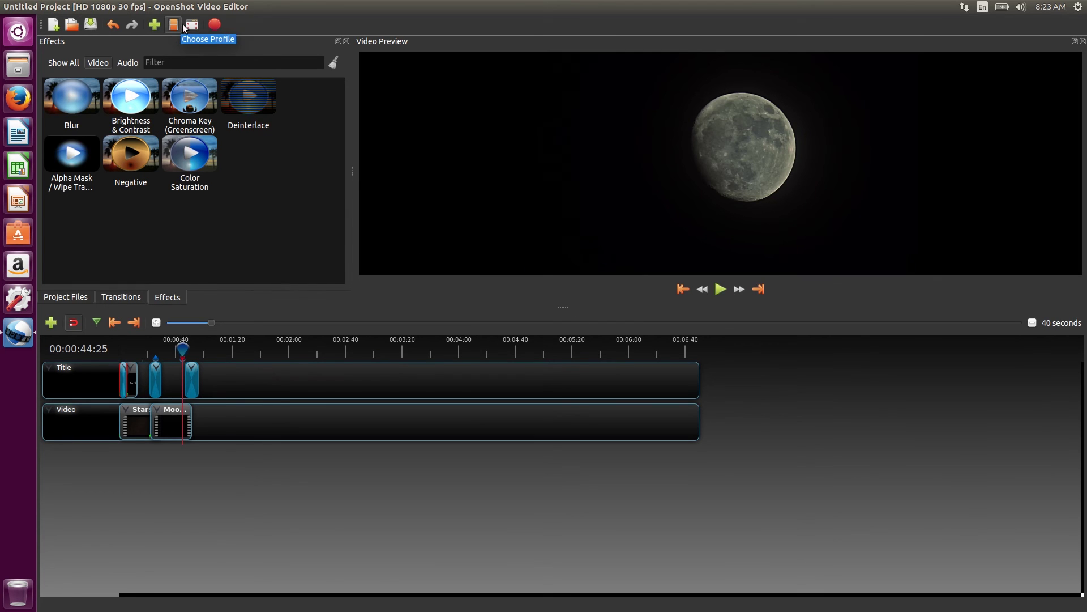
Open the Export Video dialog and review the Advanced options before returning to Simple
left_click(214, 25)
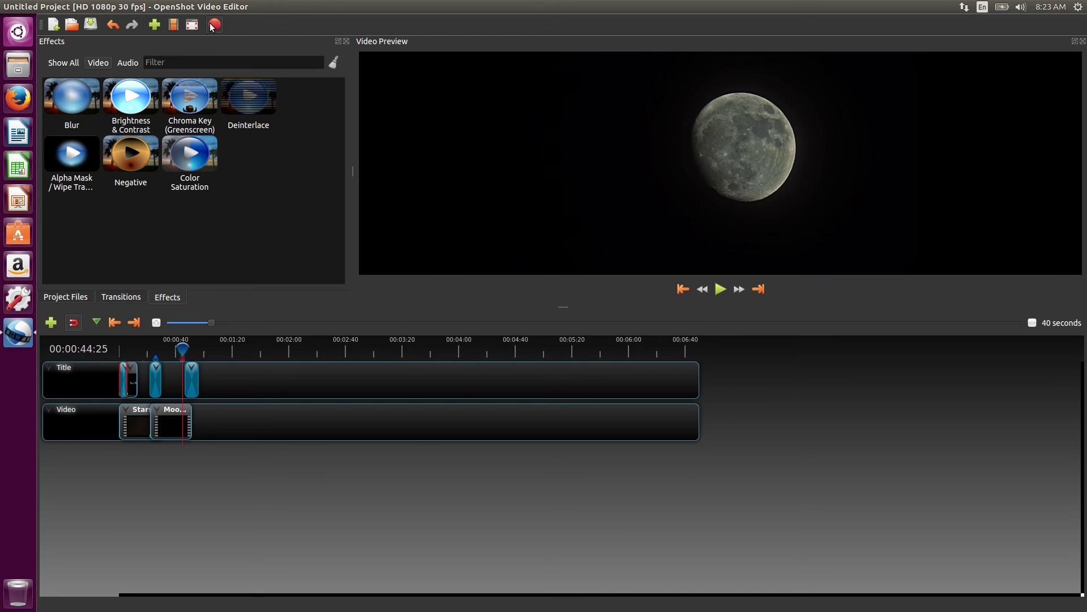
triple_click(556, 181)
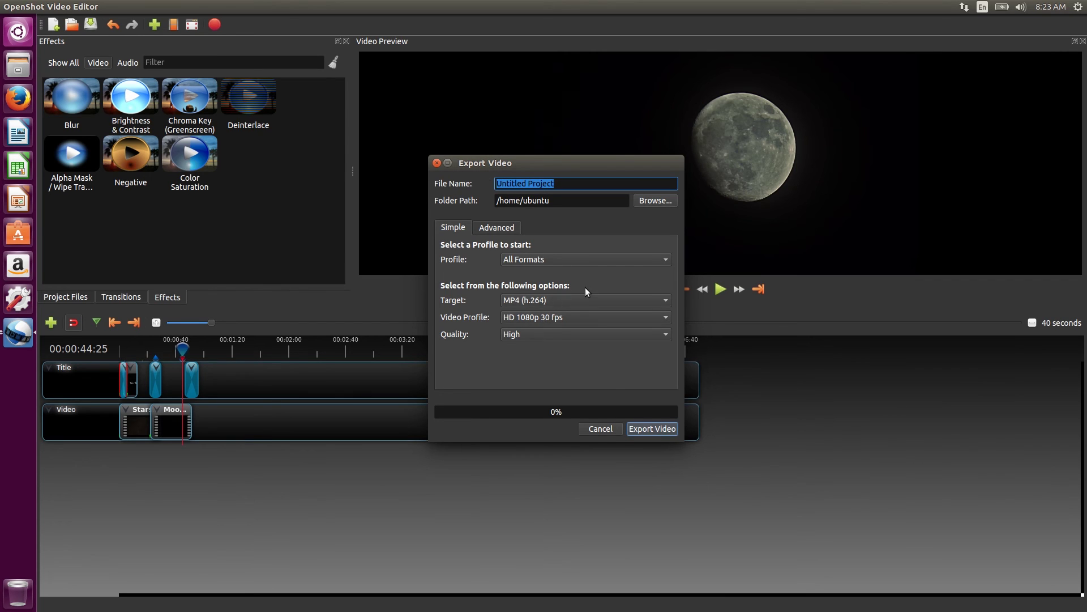
left_click(500, 230)
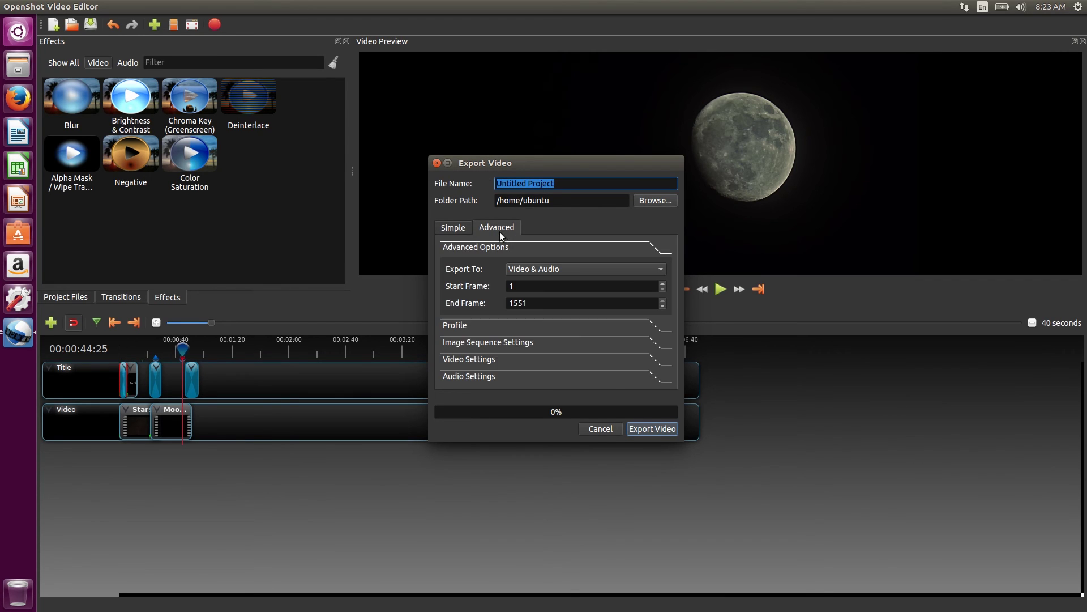
left_click(457, 228)
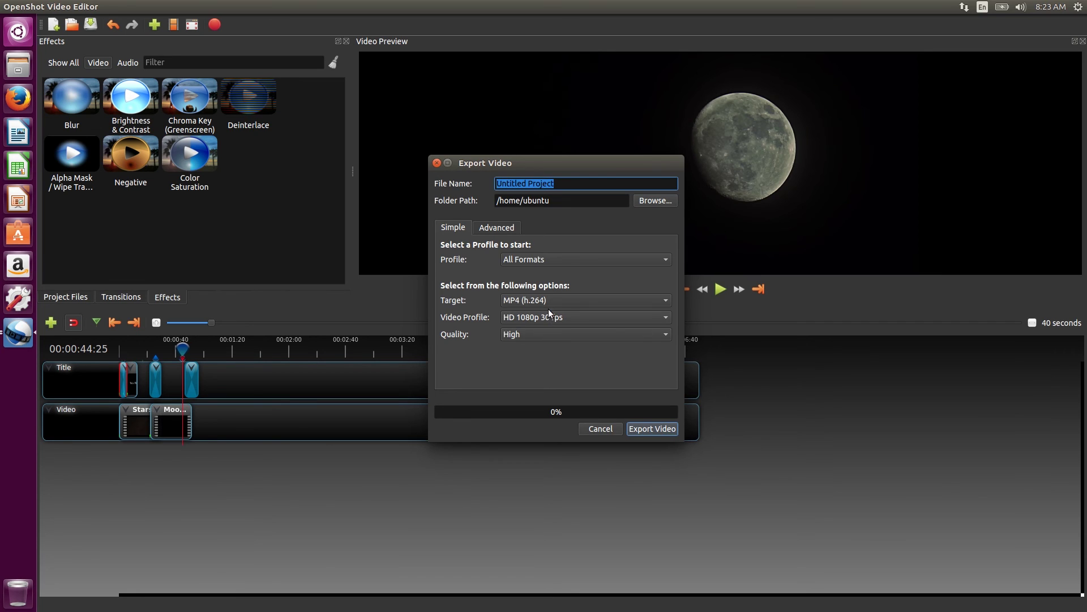
Keep All Formats with MP4 (h.264) target and name the file 'This is our video'
left_click(555, 260)
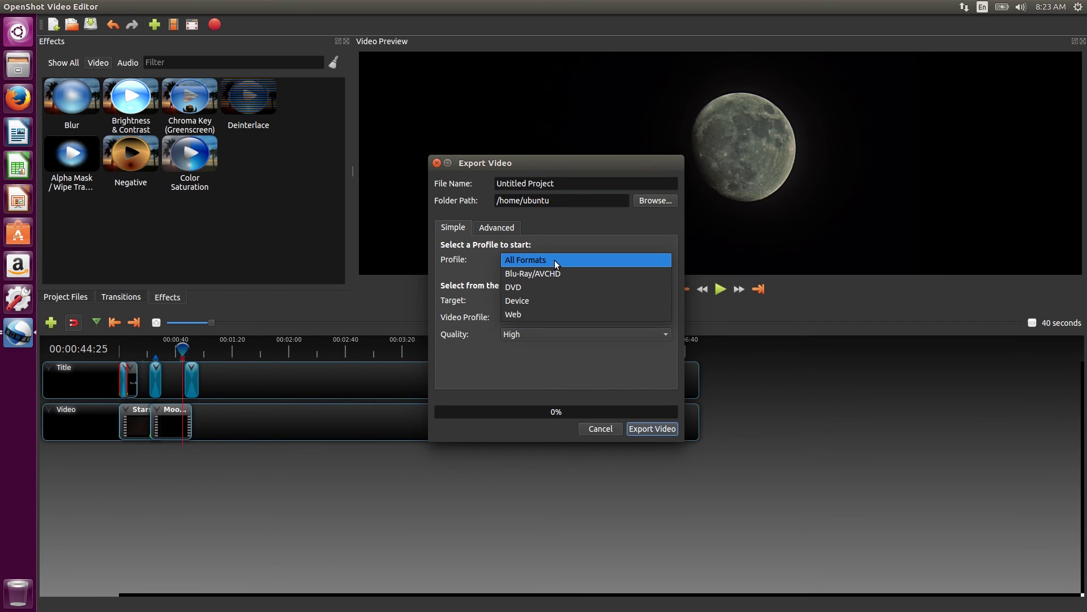
left_click(555, 260)
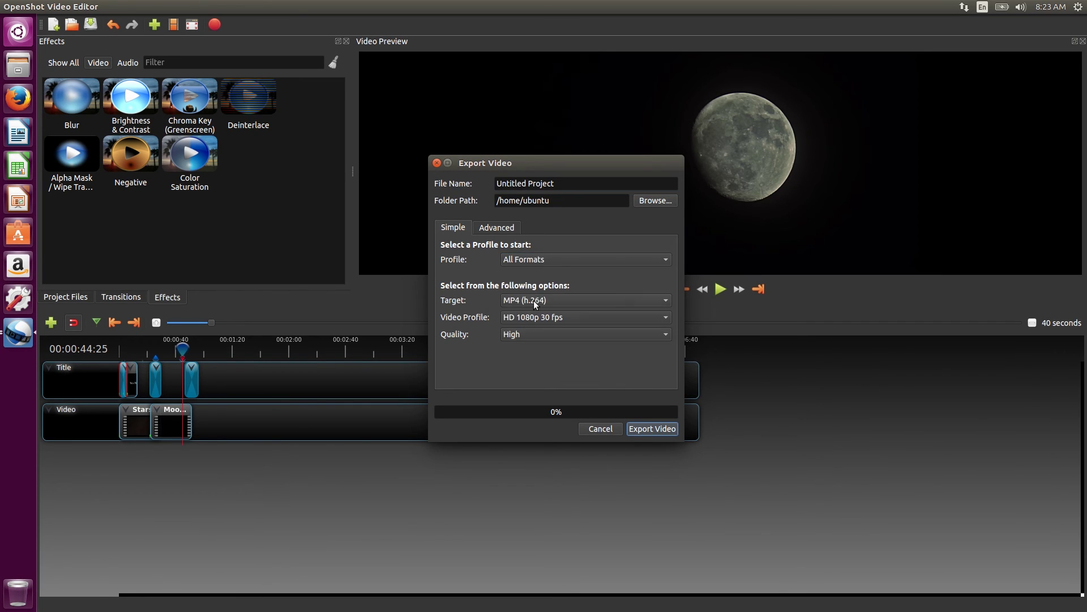
left_click(533, 300)
left_click(486, 273)
left_click_drag(564, 179, 492, 183)
type("This is o")
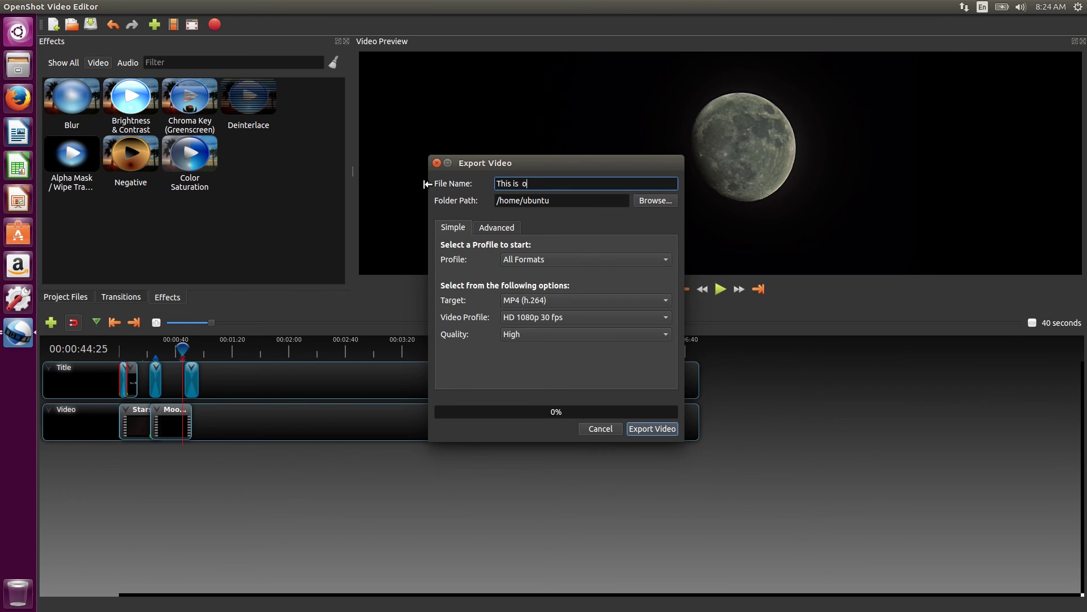
type("ur video")
Start rendering 'This is our video' to MP4
left_click(657, 428)
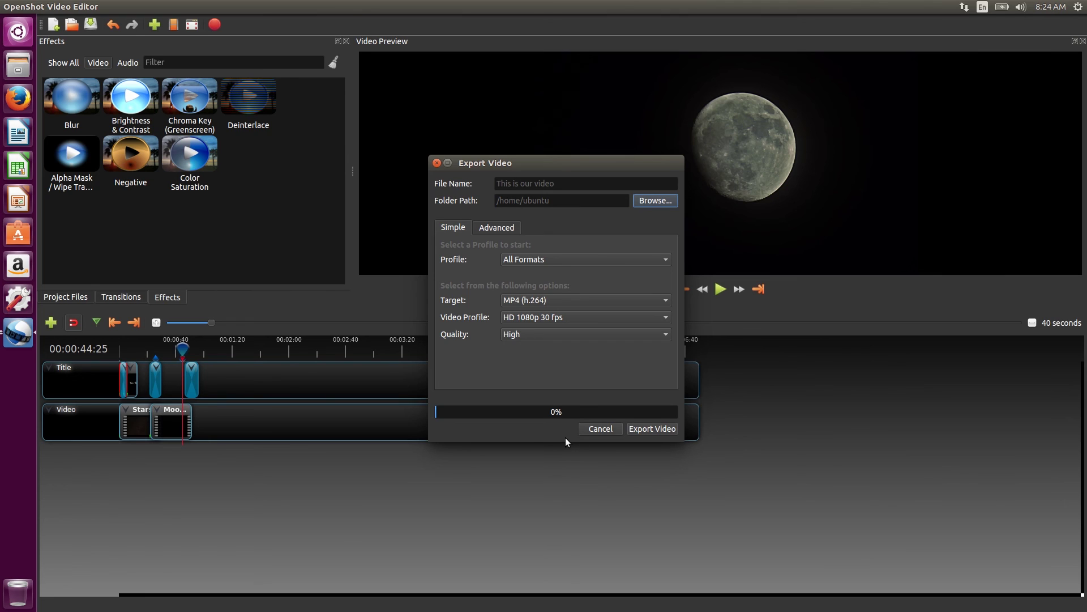